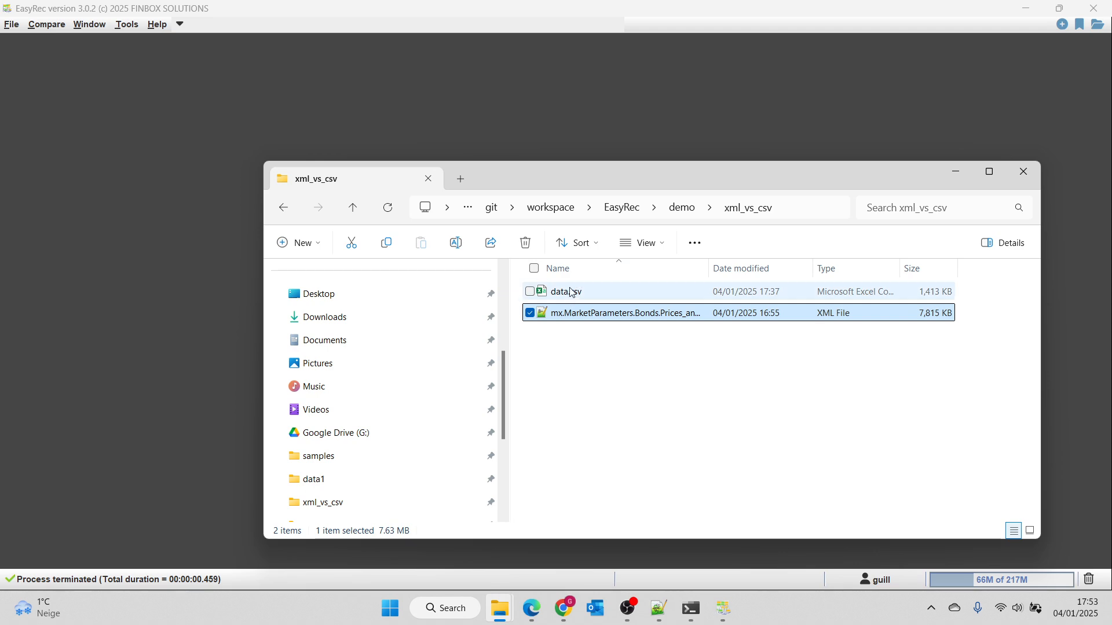
Open the Query Tester and move the xml_vs_csv folder window clear of the input query area.
{"action": "left_click", "coordinate": [125, 24]}
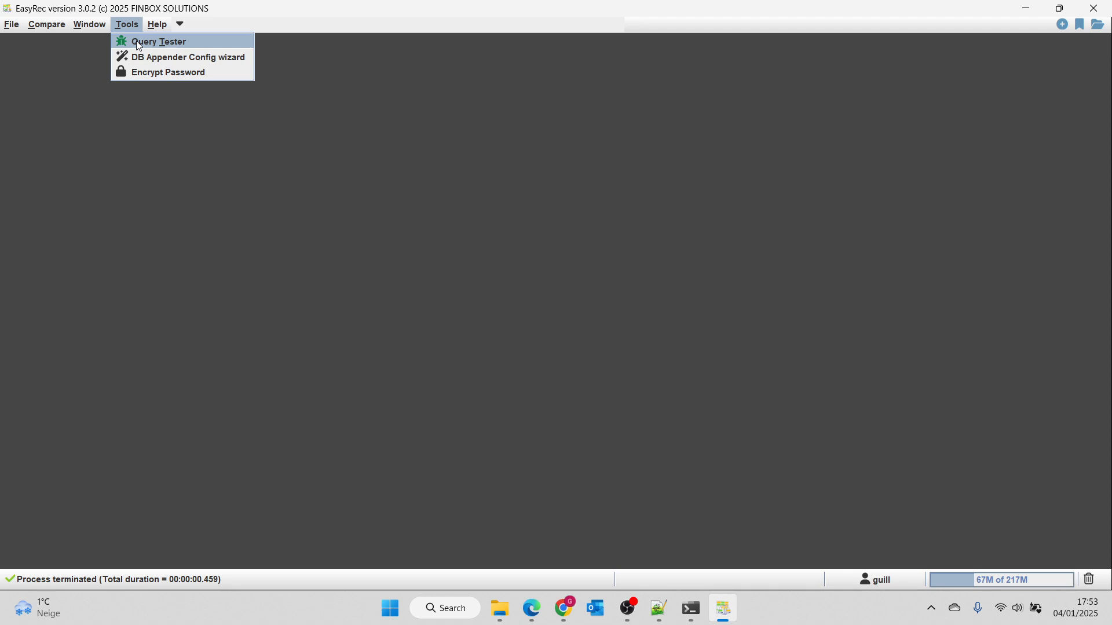
{"action": "left_click", "coordinate": [139, 45]}
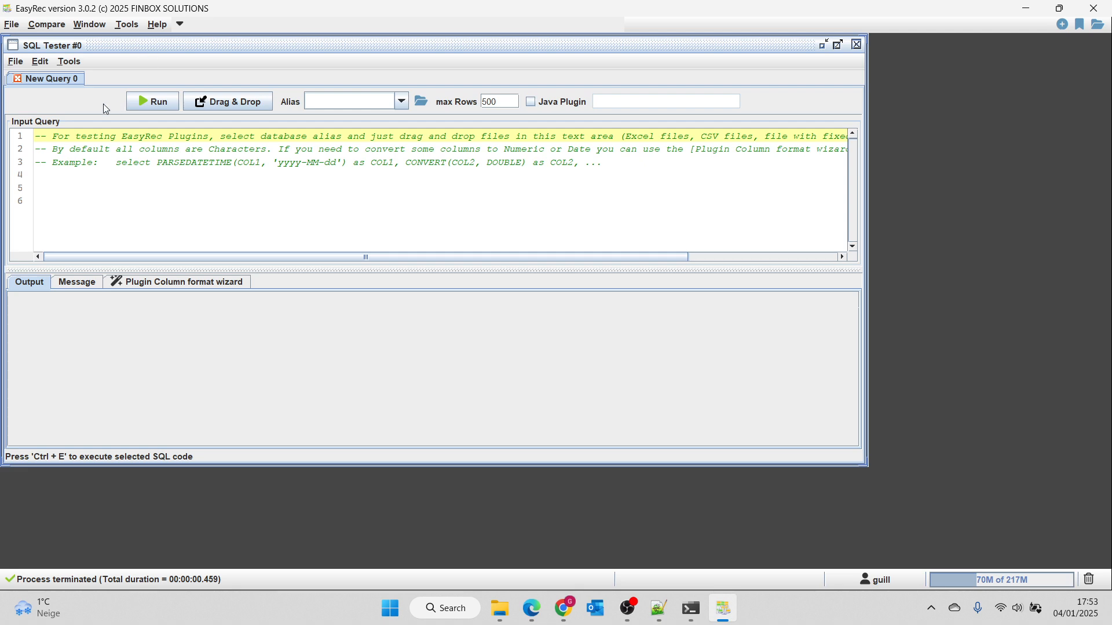
{"action": "key", "text": "alt+Tab"}
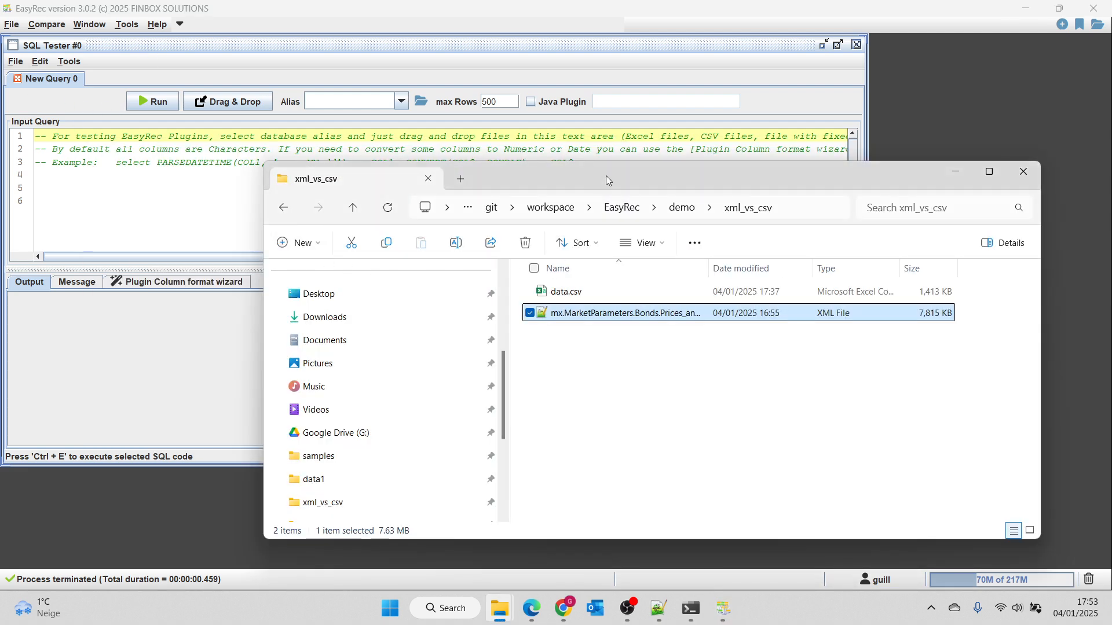
{"action": "left_click_drag", "start_coordinate": [602, 143], "coordinate": [671, 189]}
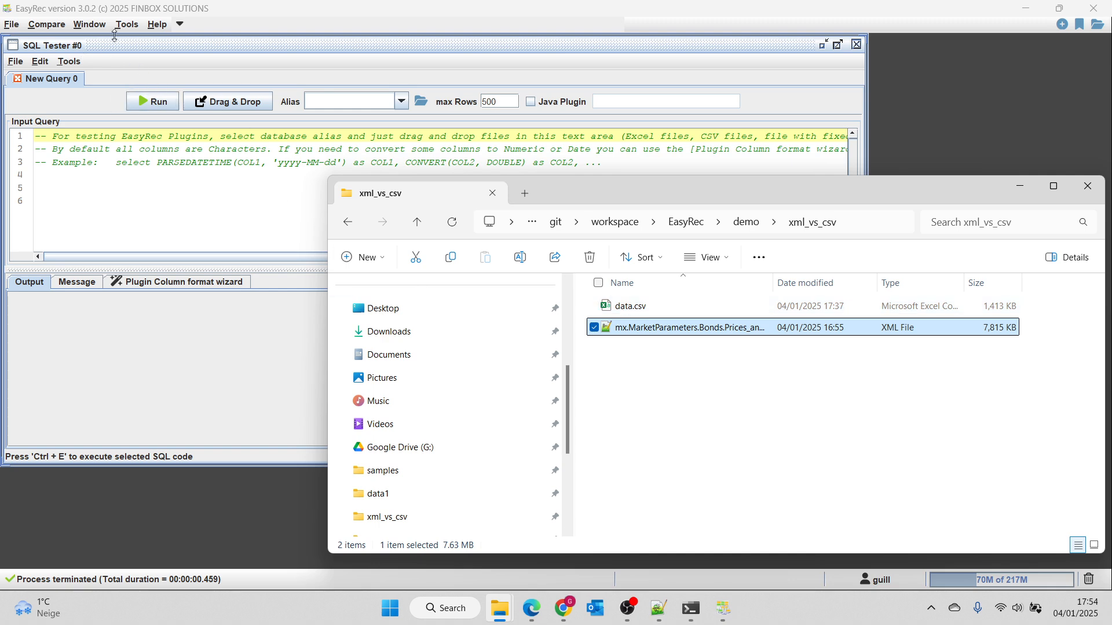
Set the database alias of the new query to CSV.
{"action": "left_click", "coordinate": [133, 27]}
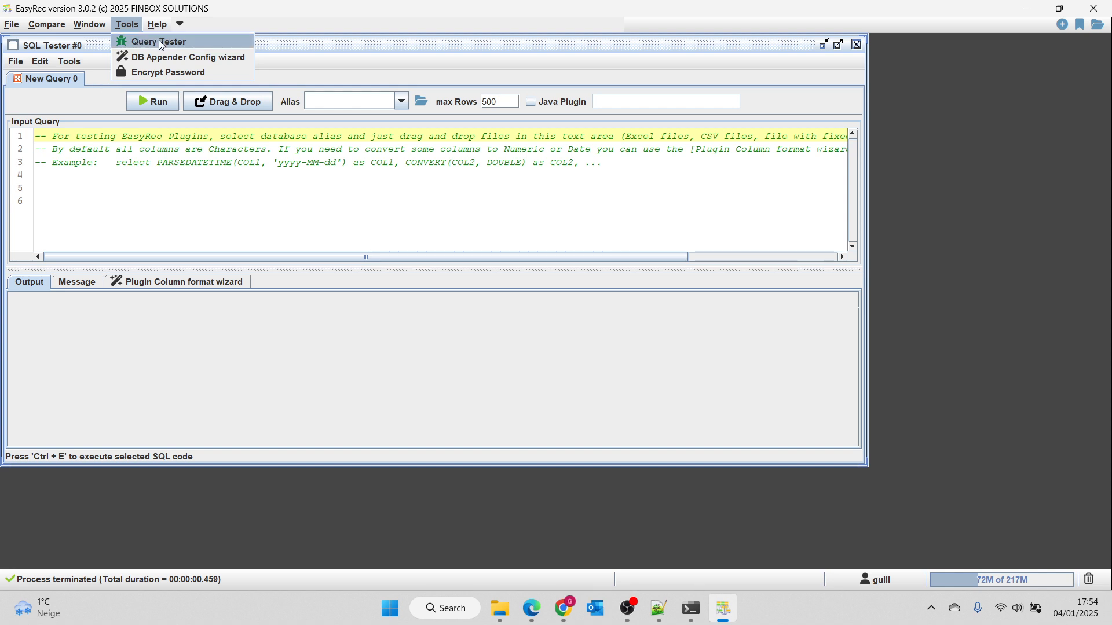
{"action": "left_click", "coordinate": [274, 45]}
{"action": "left_click", "coordinate": [337, 98]}
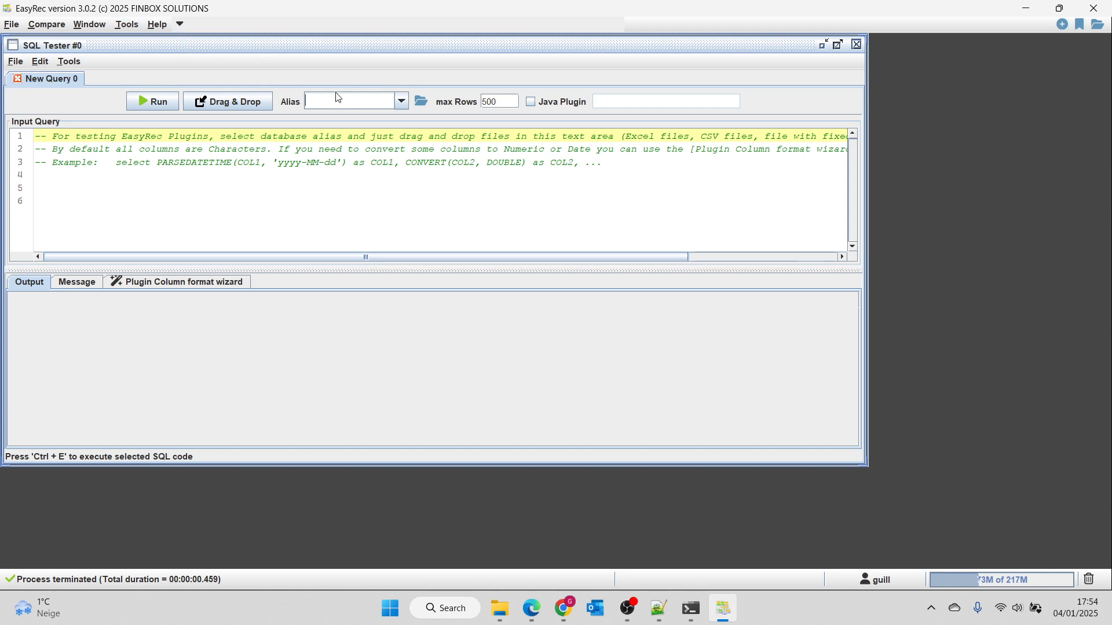
{"action": "type", "text": "CSV"}
{"action": "left_click", "coordinate": [334, 118]}
Clear the sample comments from the input query and load data.csv from the xml_vs_csv folder into it.
{"action": "left_click", "coordinate": [285, 189]}
{"action": "key", "text": "ctrl+a"}
{"action": "key", "text": "Delete"}
{"action": "key", "text": "alt+Tab"}
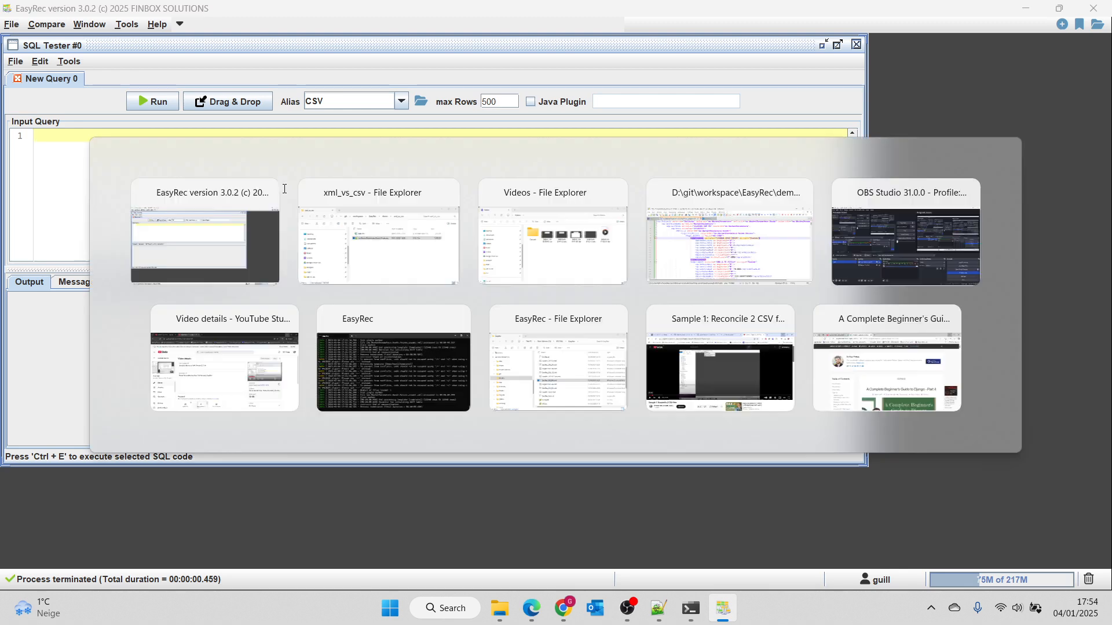
{"action": "left_click_drag", "start_coordinate": [623, 306], "coordinate": [236, 236]}
{"action": "left_click", "coordinate": [211, 149]}
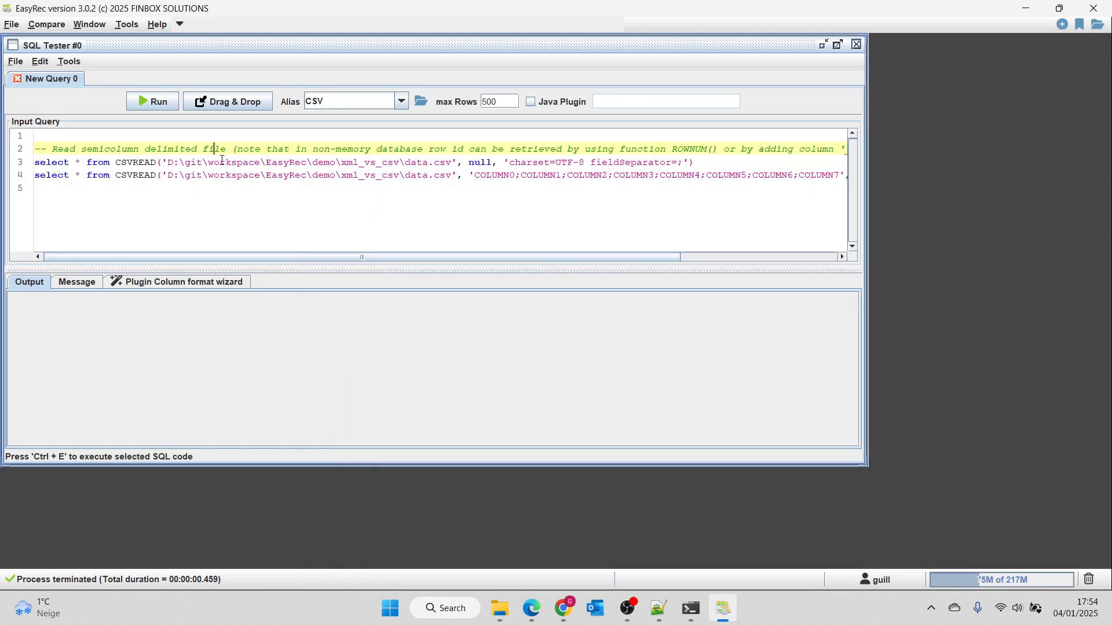
Run only the CSVREAD select that passes null as its column list for data.csv.
{"action": "left_click_drag", "start_coordinate": [695, 162], "coordinate": [34, 162]}
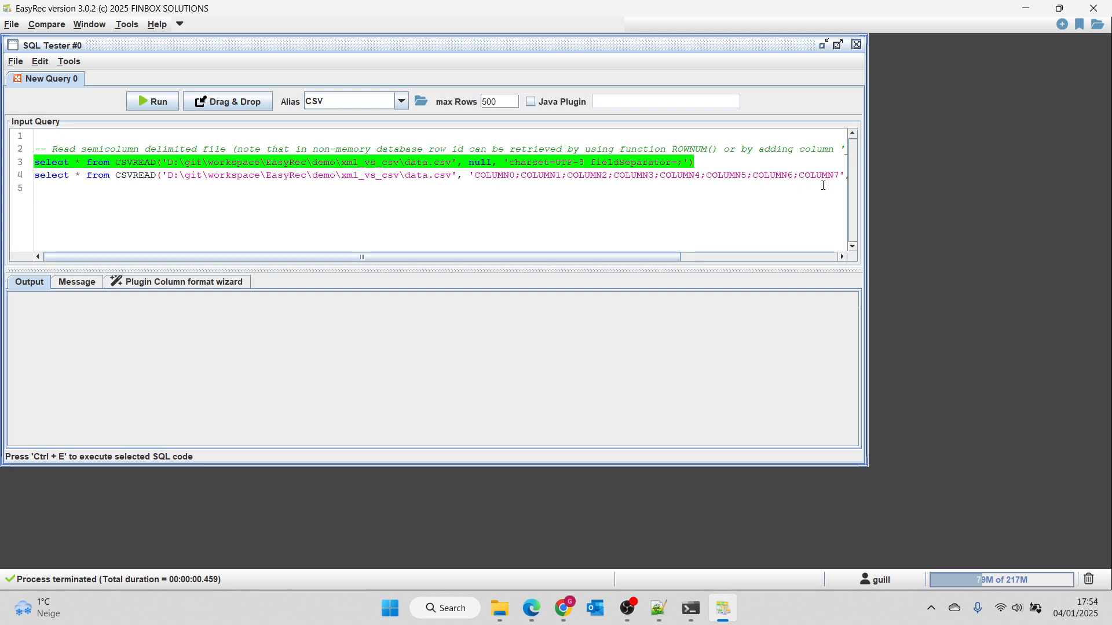
{"action": "left_click", "coordinate": [152, 102]}
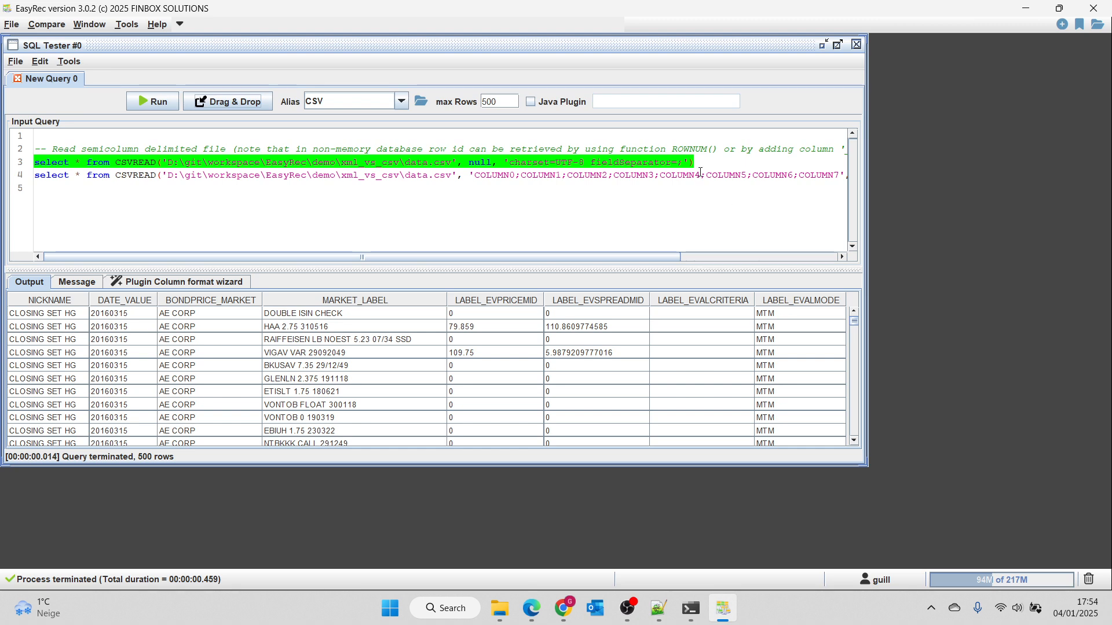
Delete the second CSVREAD select with the explicit column names, rerun the remaining query and maximize the SQL Tester.
{"action": "left_click_drag", "start_coordinate": [708, 162], "coordinate": [732, 224]}
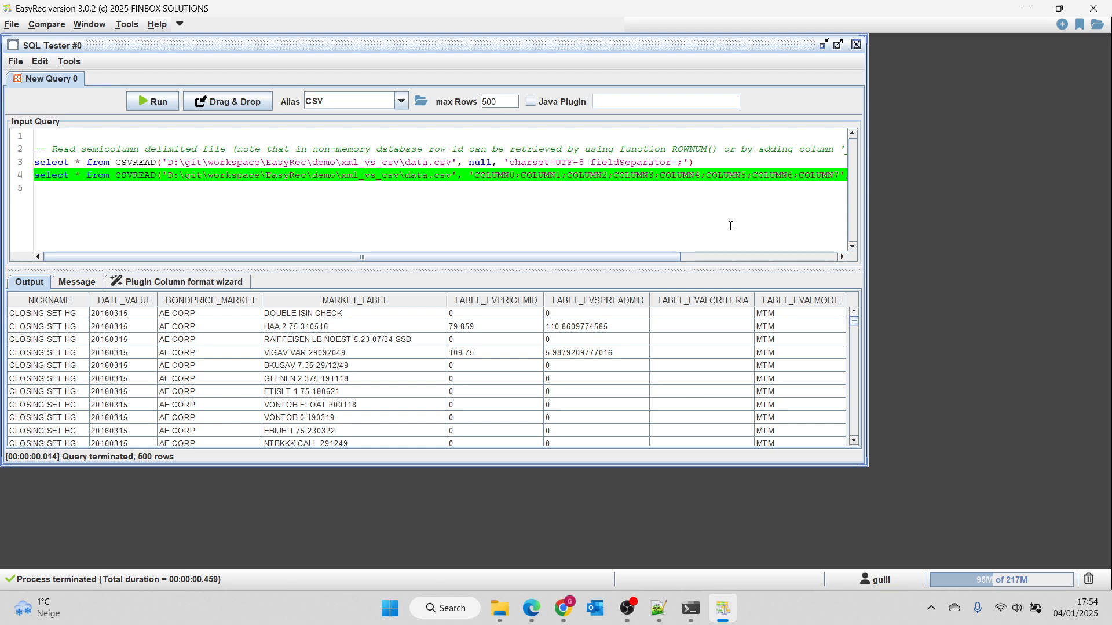
{"action": "key", "text": "BackSpace"}
{"action": "left_click", "coordinate": [165, 108]}
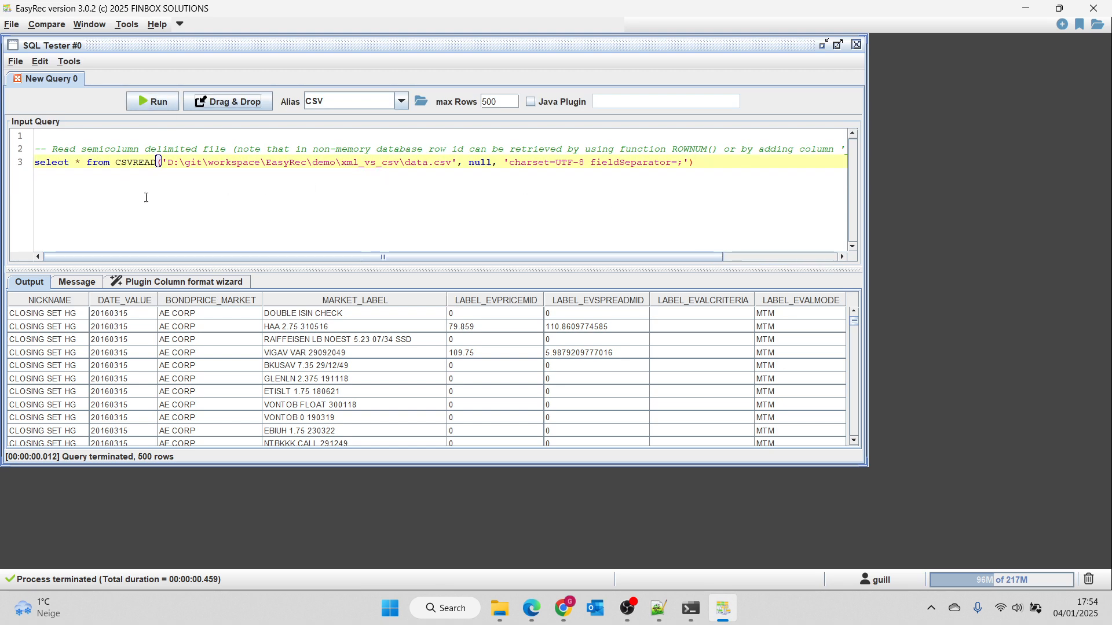
{"action": "left_click", "coordinate": [839, 44]}
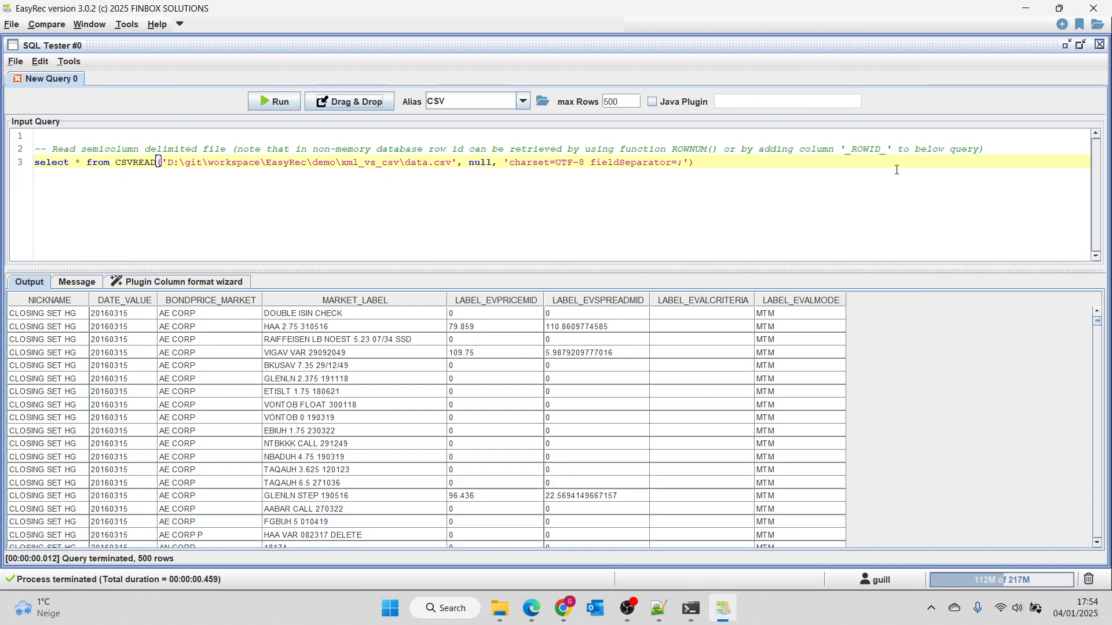
Examine the raw header and rows of data.csv in Notepad++ and return to EasyRec.
{"action": "left_click", "coordinate": [656, 609]}
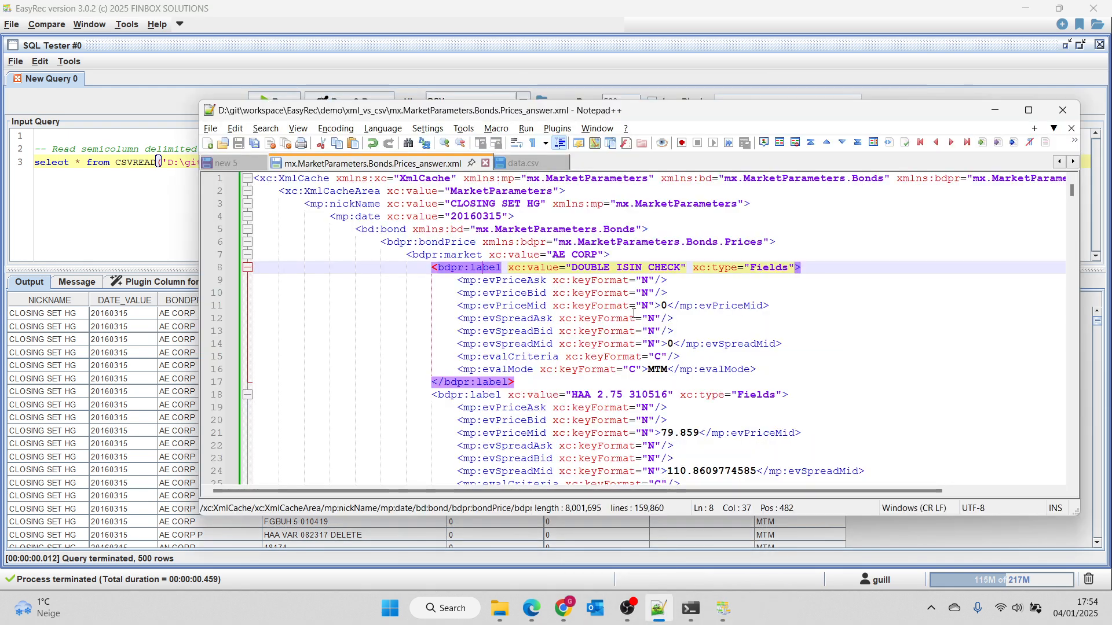
{"action": "left_click", "coordinate": [523, 163]}
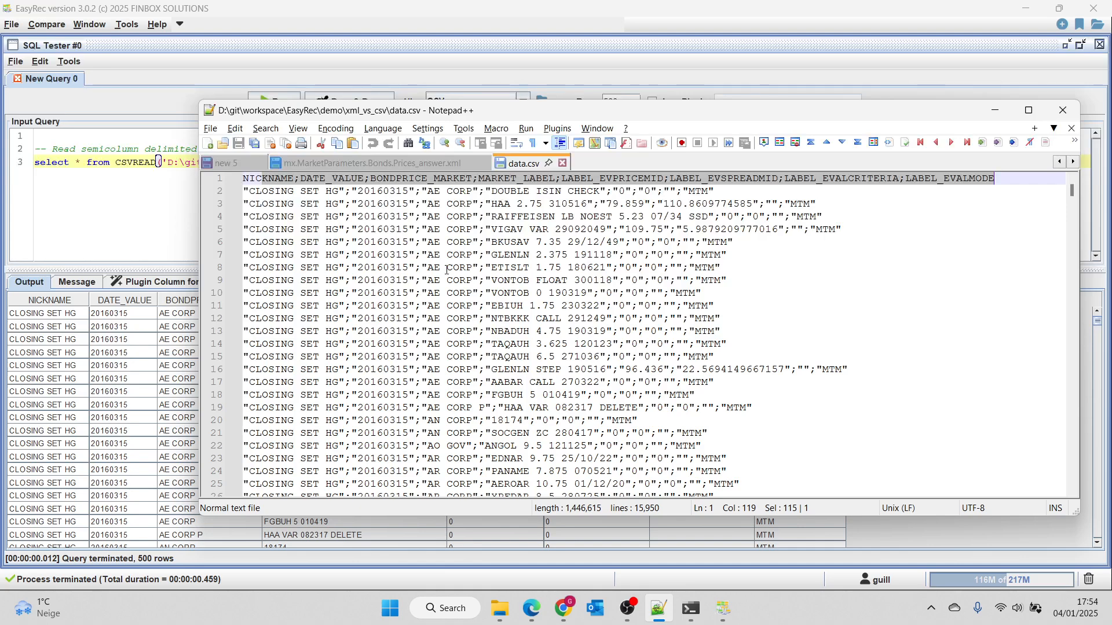
{"action": "scroll", "coordinate": [579, 326], "scroll_direction": "down", "scroll_amount": 10}
{"action": "scroll", "coordinate": [434, 322], "scroll_direction": "up", "scroll_amount": 10}
{"action": "left_click", "coordinate": [197, 277]}
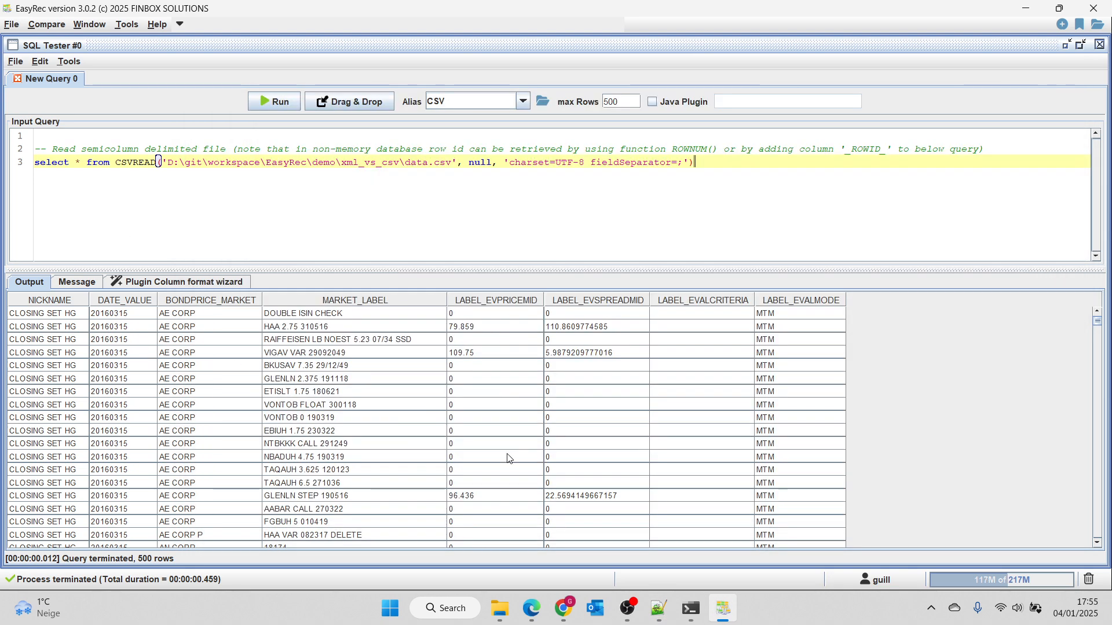
Examine the price, spread and date columns and the first row of the query output to judge their data types.
{"action": "left_click_drag", "start_coordinate": [481, 315], "coordinate": [498, 472]}
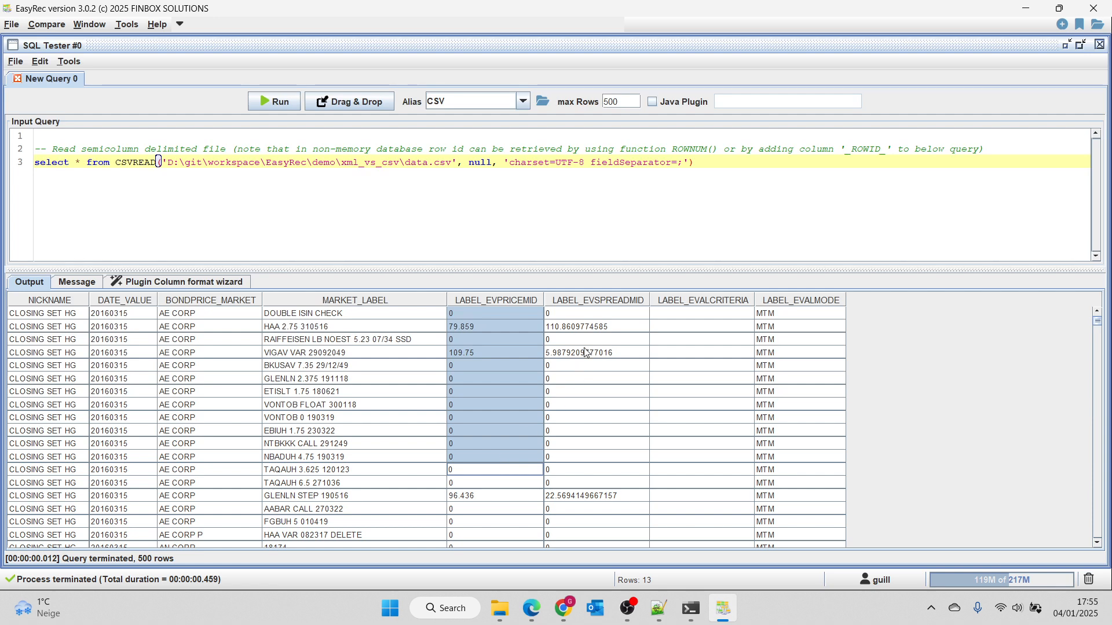
{"action": "left_click_drag", "start_coordinate": [594, 328], "coordinate": [532, 508]}
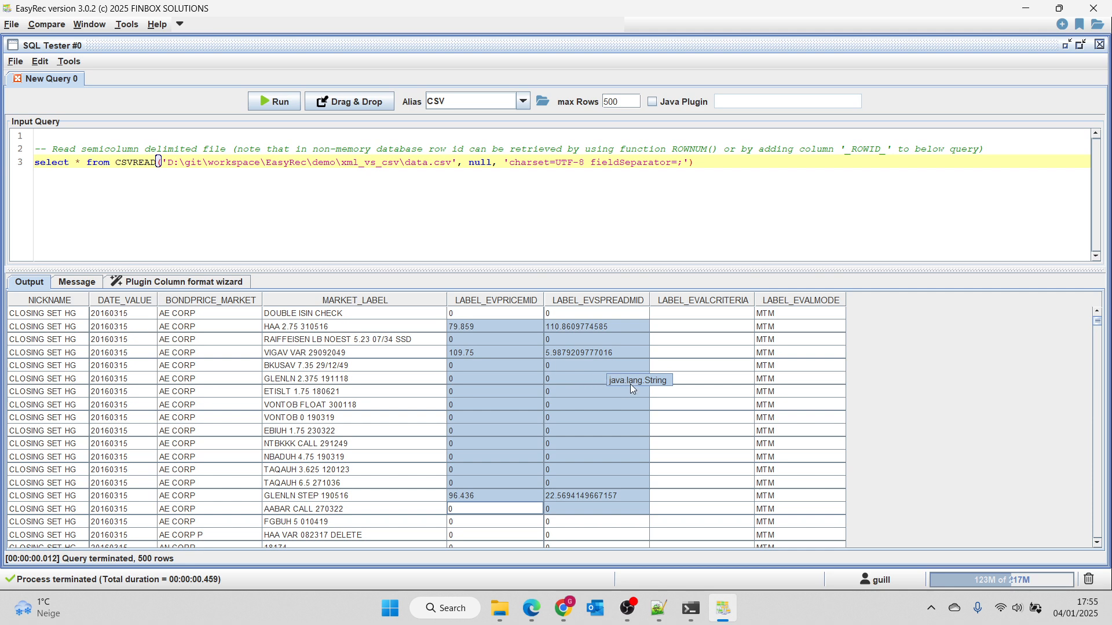
{"action": "left_click_drag", "start_coordinate": [497, 327], "coordinate": [593, 392]}
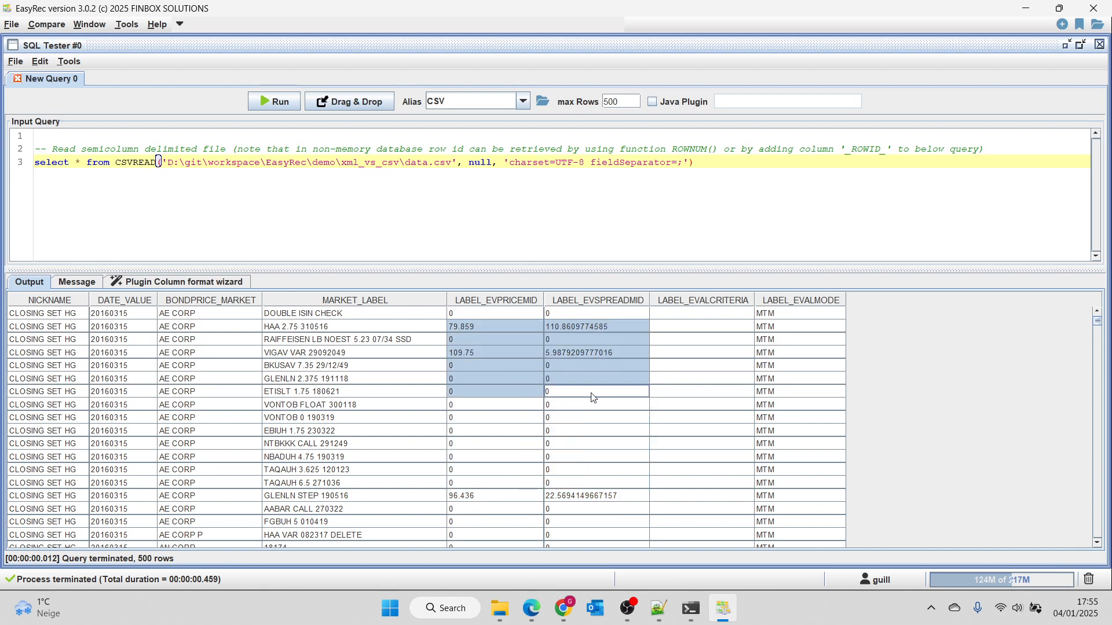
{"action": "left_click_drag", "start_coordinate": [116, 329], "coordinate": [117, 486]}
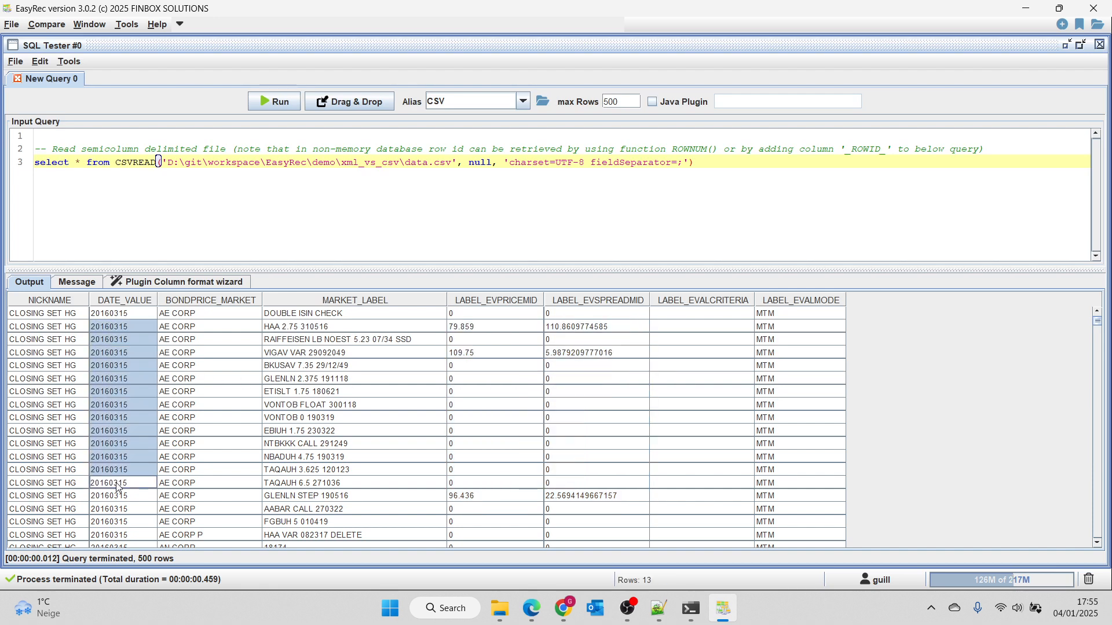
{"action": "left_click", "coordinate": [190, 280]}
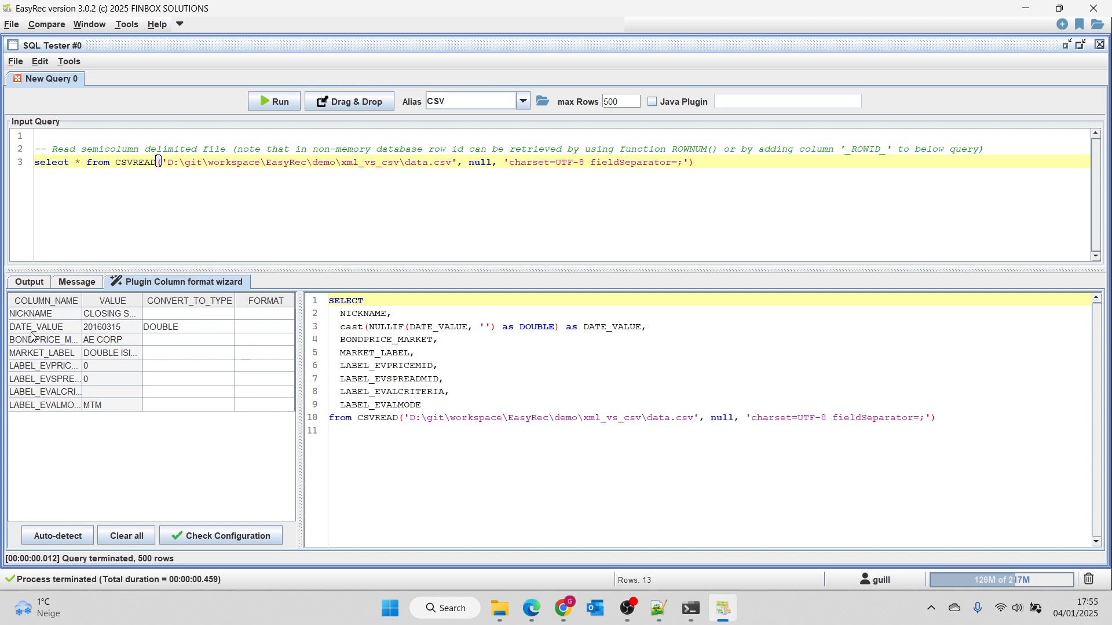
{"action": "left_click", "coordinate": [32, 282]}
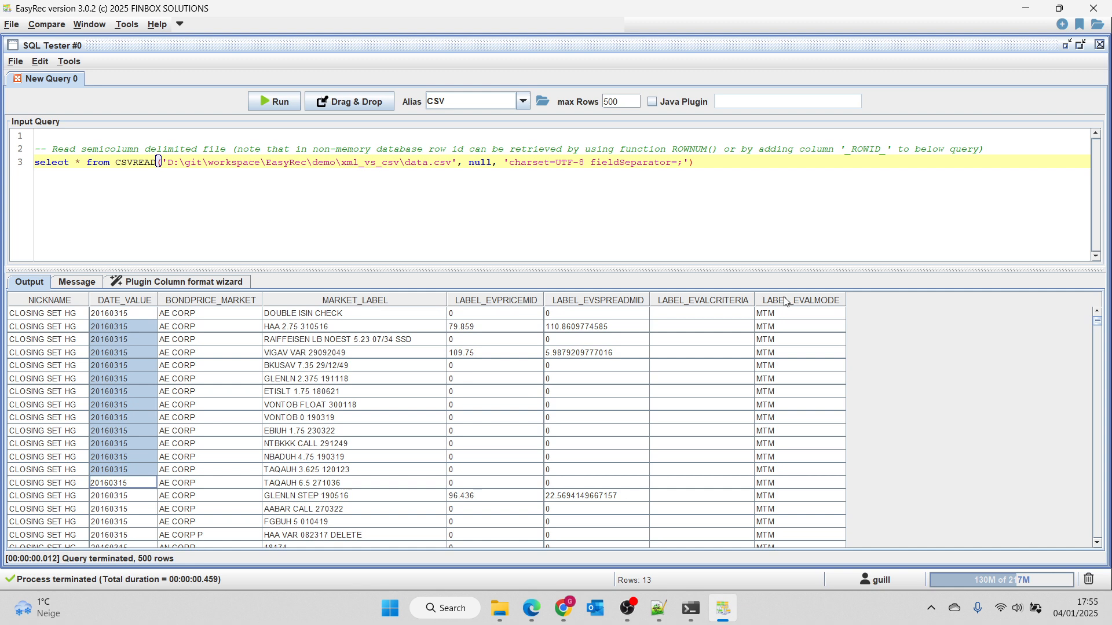
{"action": "left_click_drag", "start_coordinate": [72, 316], "coordinate": [779, 316]}
Convert the DATE_VALUE column to DATE with the format yyyyMMdd in the Plugin Column format wizard.
{"action": "left_click", "coordinate": [153, 282]}
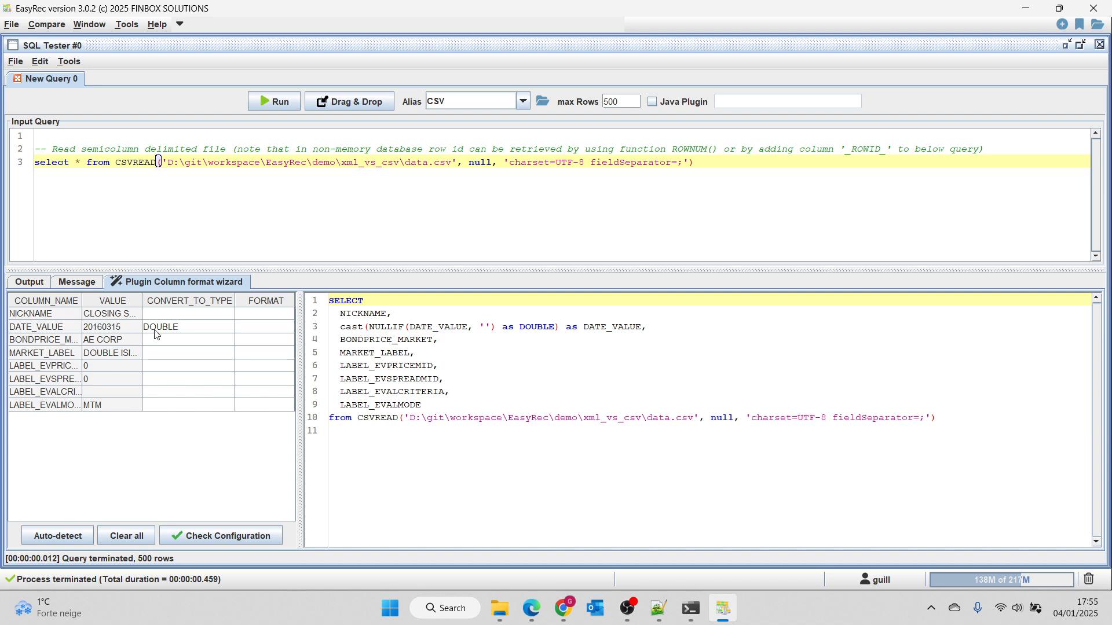
{"action": "left_click", "coordinate": [181, 330]}
{"action": "left_click", "coordinate": [176, 405]}
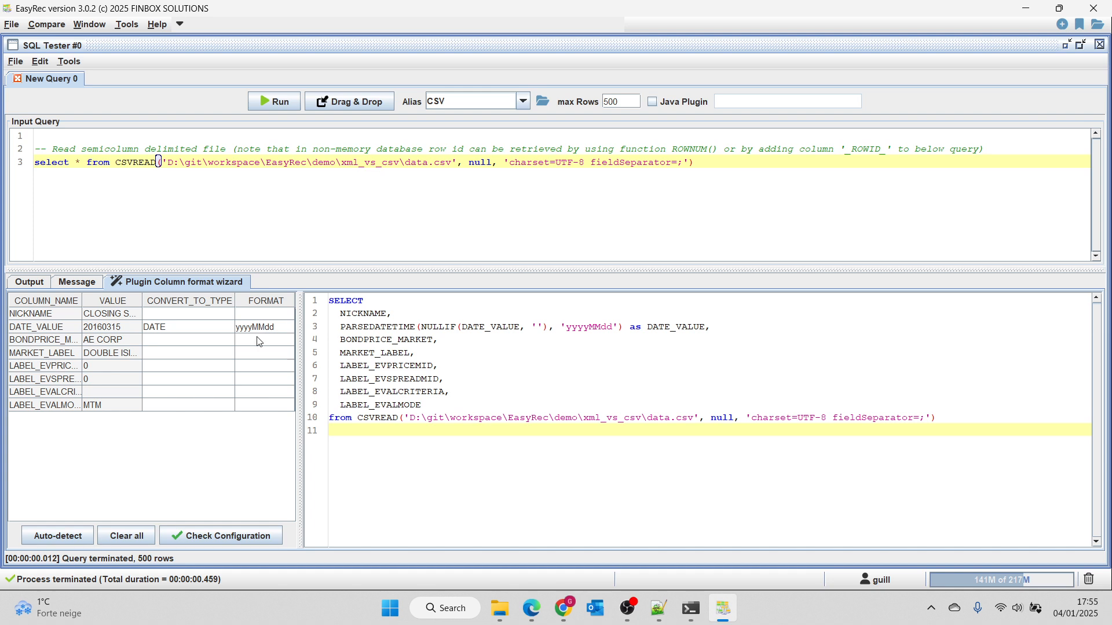
Convert LABEL_EVPRICEMID and LABEL_EVSPREADMID to DOUBLE and check the column configuration.
{"action": "left_click", "coordinate": [178, 367]}
{"action": "left_click", "coordinate": [170, 401]}
{"action": "left_click", "coordinate": [169, 379]}
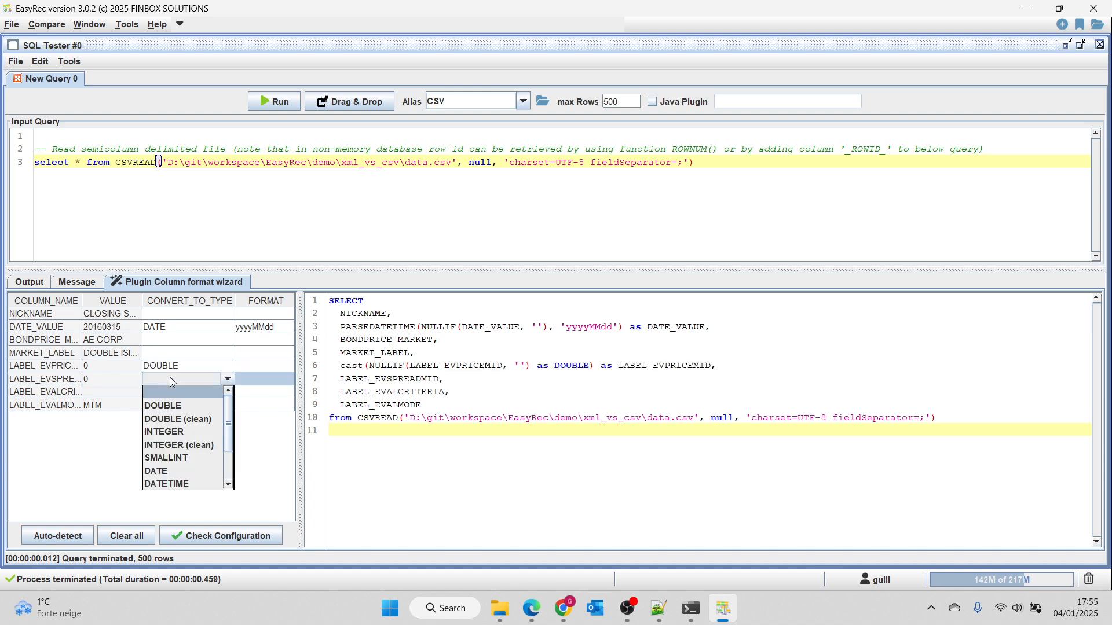
{"action": "left_click", "coordinate": [169, 403]}
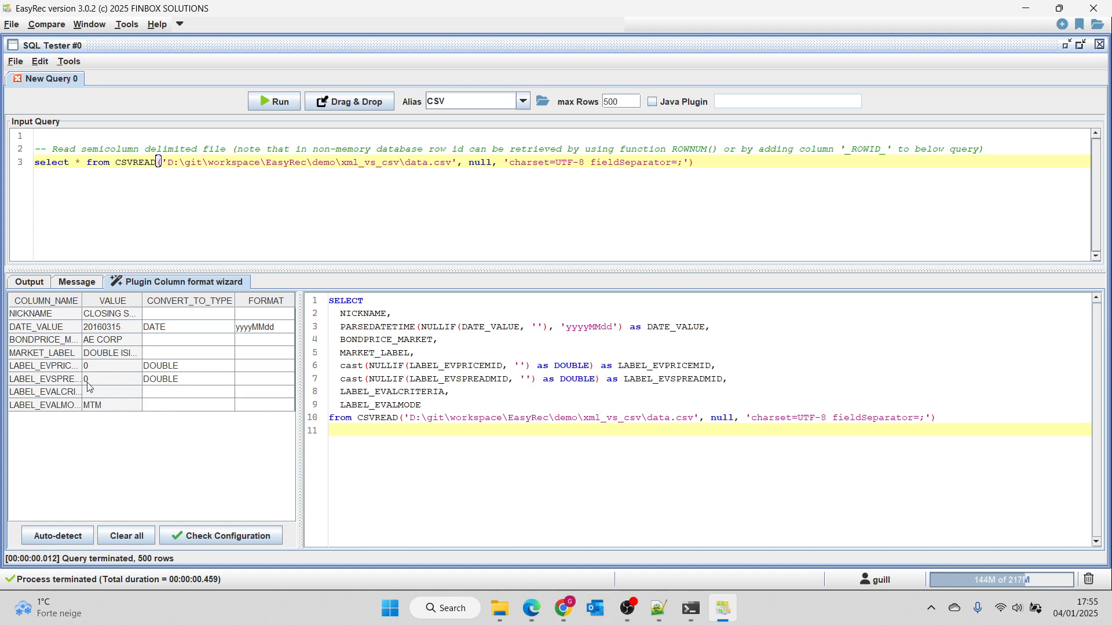
{"action": "left_click", "coordinate": [240, 539]}
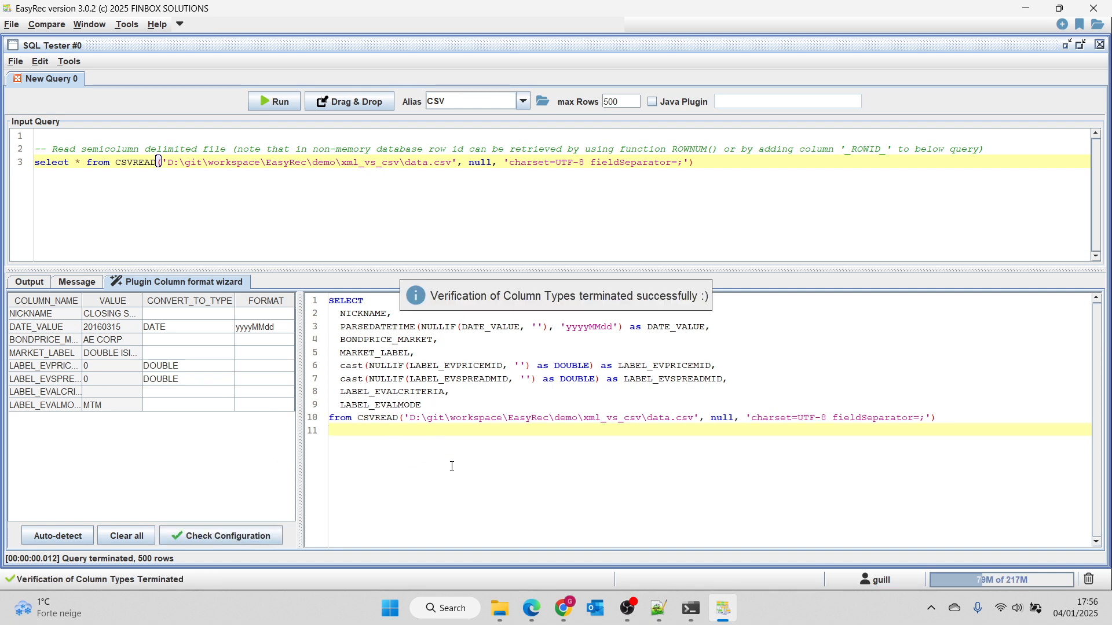
Replace the input query with the wizard's generated SELECT, enlarge the query area and run the typed query.
{"action": "key", "text": "ctrl+a"}
{"action": "key", "text": "ctrl+c"}
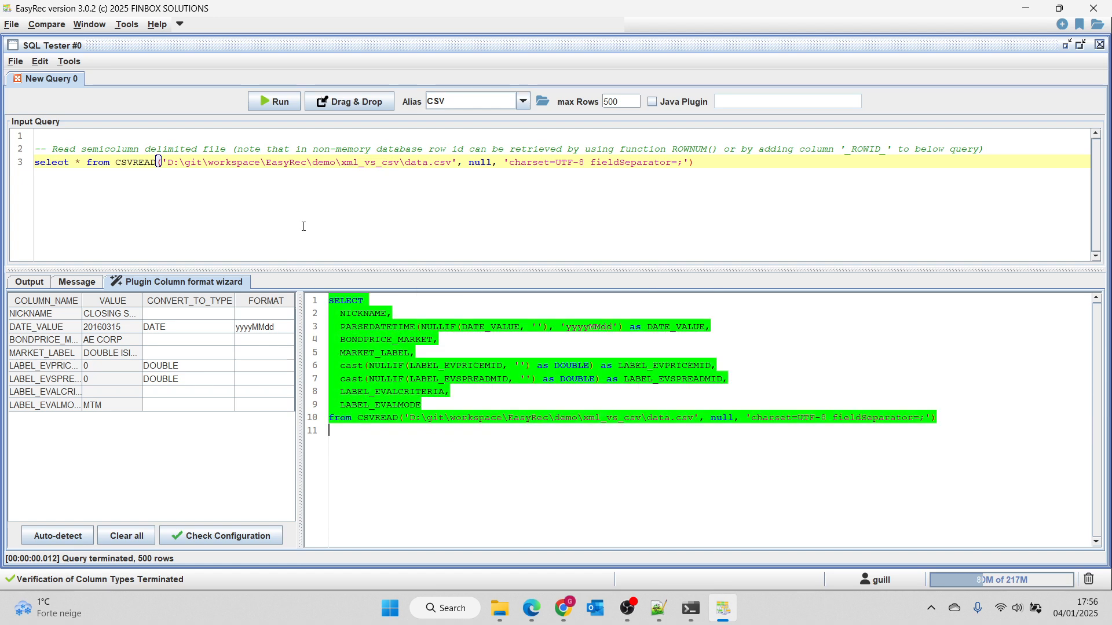
{"action": "key", "text": "ctrl+a"}
{"action": "key", "text": "Delete"}
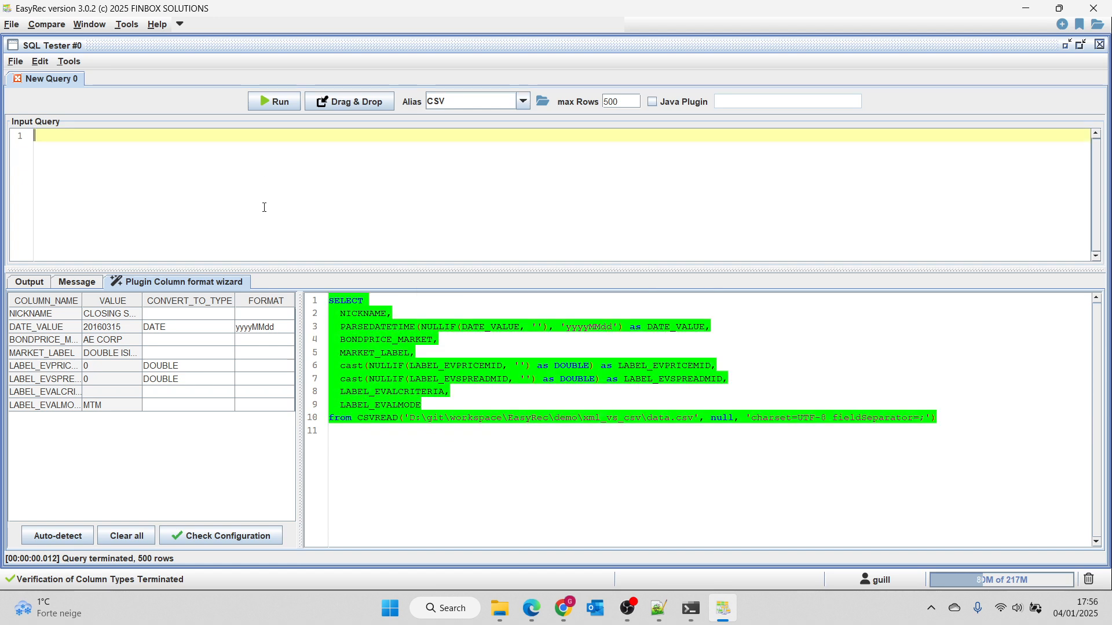
{"action": "key", "text": "ctrl+v"}
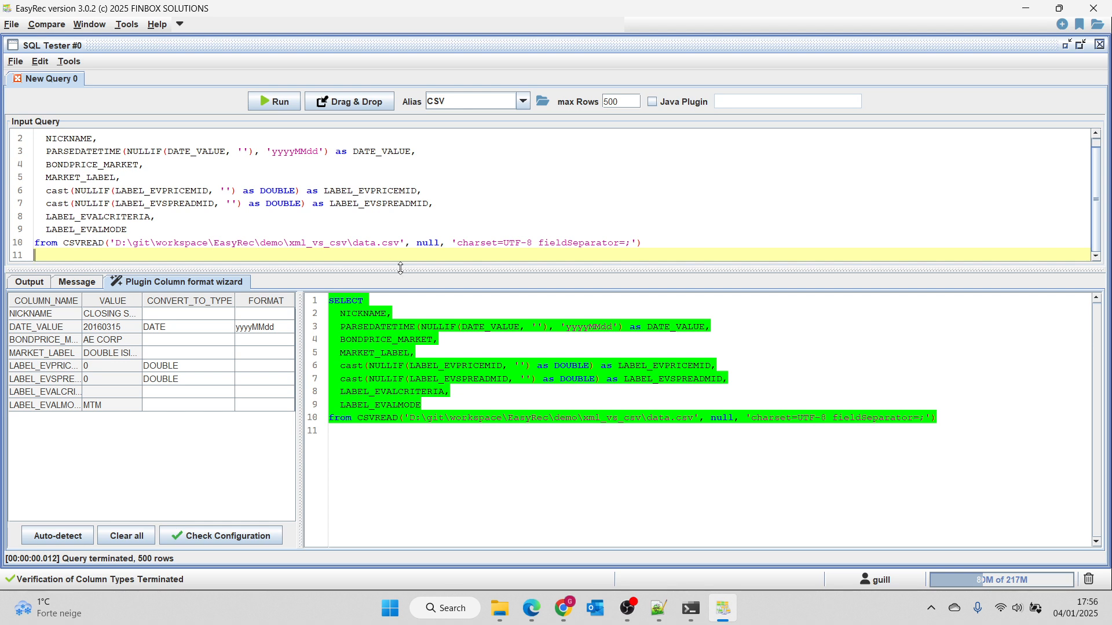
{"action": "left_click_drag", "start_coordinate": [400, 268], "coordinate": [402, 333]}
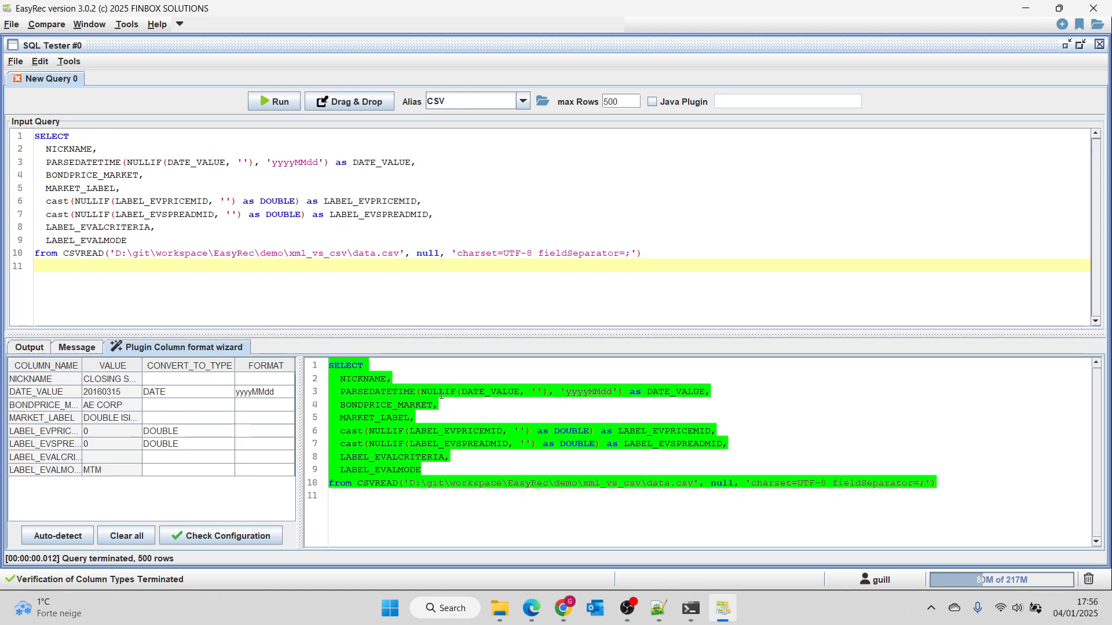
{"action": "left_click", "coordinate": [274, 105]}
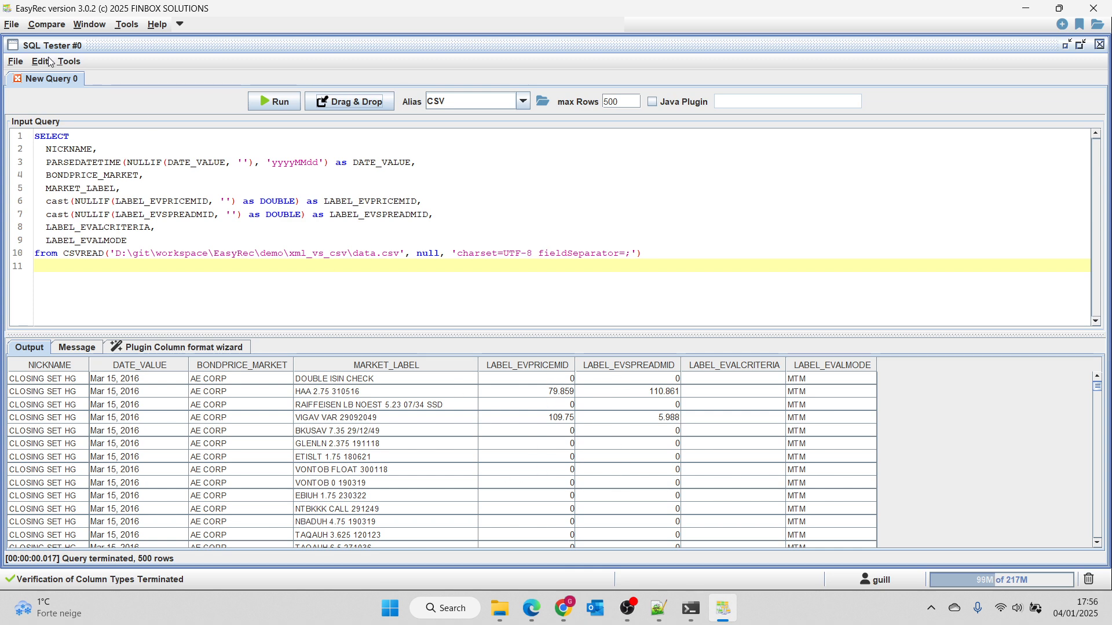
Create a second query in the SQL Tester and set its database alias to XMLREAD.
{"action": "left_click", "coordinate": [15, 61]}
{"action": "left_click", "coordinate": [24, 74]}
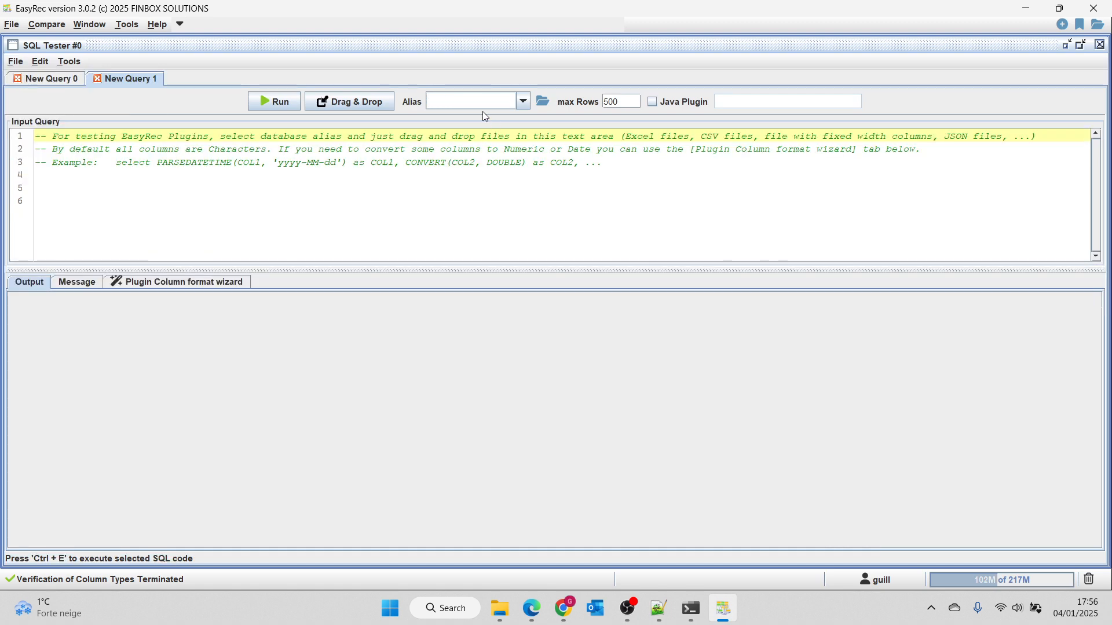
{"action": "left_click", "coordinate": [468, 100]}
{"action": "type", "text": "XML"}
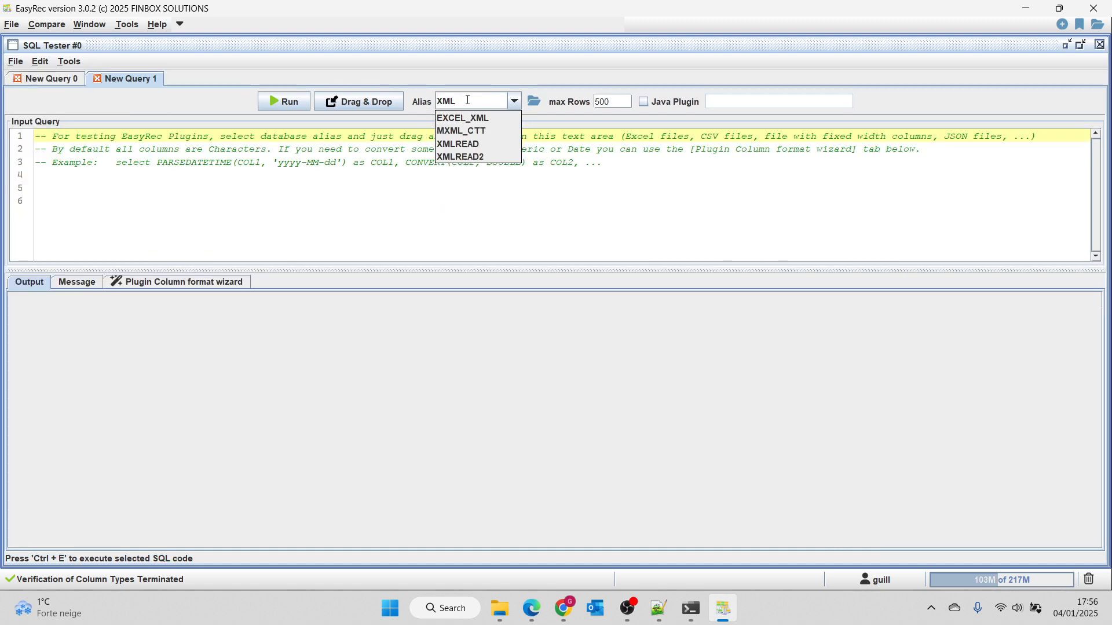
{"action": "key", "text": "Down"}
{"action": "key", "text": "Down"}
{"action": "key", "text": "Down"}
{"action": "key", "text": "Return"}
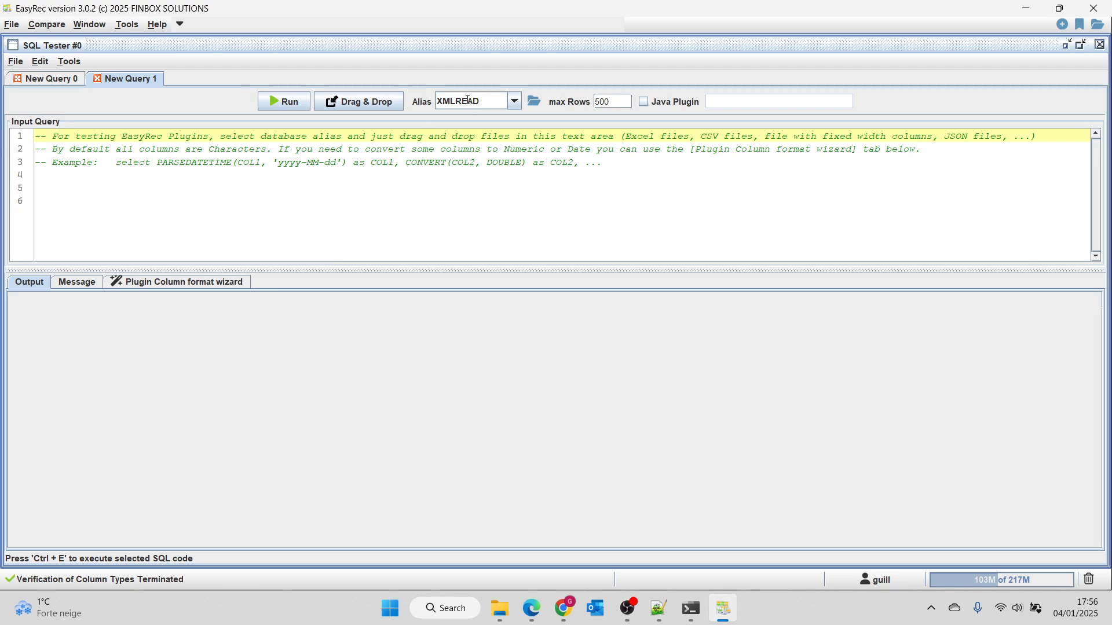
Switch to Notepad++ and examine the bond label elements and their price, spread and evaluation fields in mx.MarketParameters.Bonds.Prices_answer.xml.
{"action": "key", "text": "alt+Tab"}
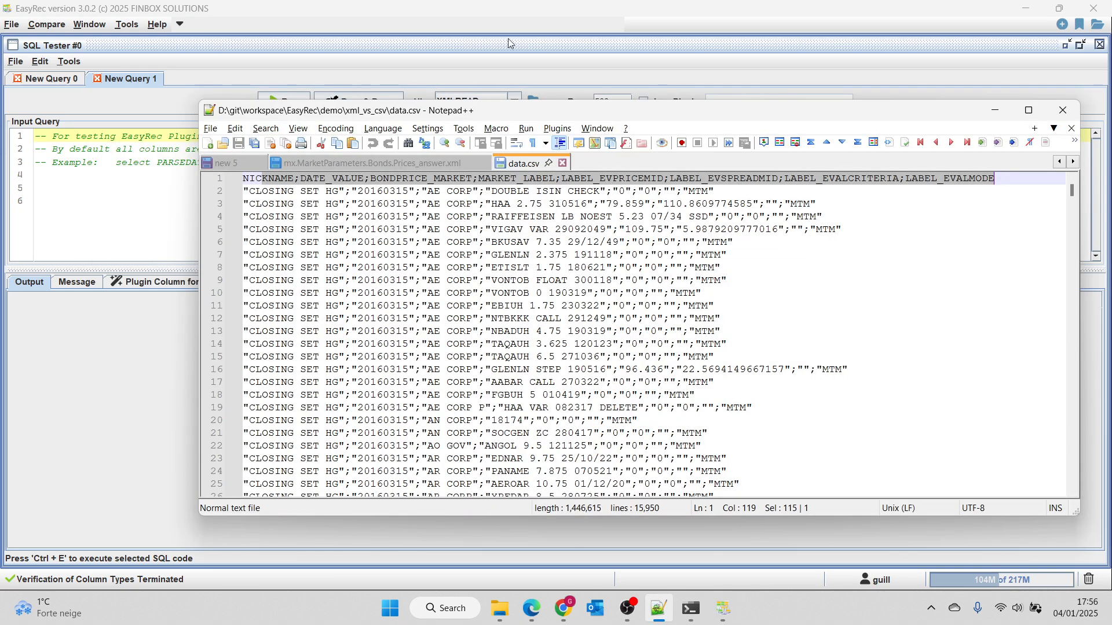
{"action": "left_click", "coordinate": [460, 163]}
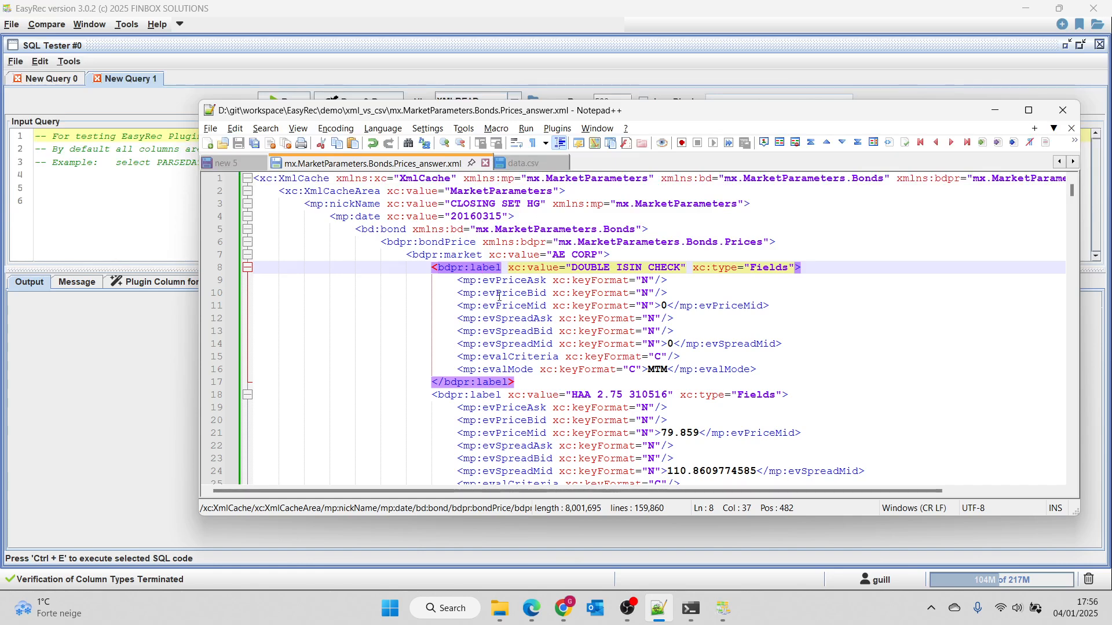
{"action": "scroll", "coordinate": [748, 269], "scroll_direction": "down", "scroll_amount": 1}
{"action": "scroll", "coordinate": [579, 270], "scroll_direction": "up", "scroll_amount": 1}
{"action": "left_click", "coordinate": [663, 305]}
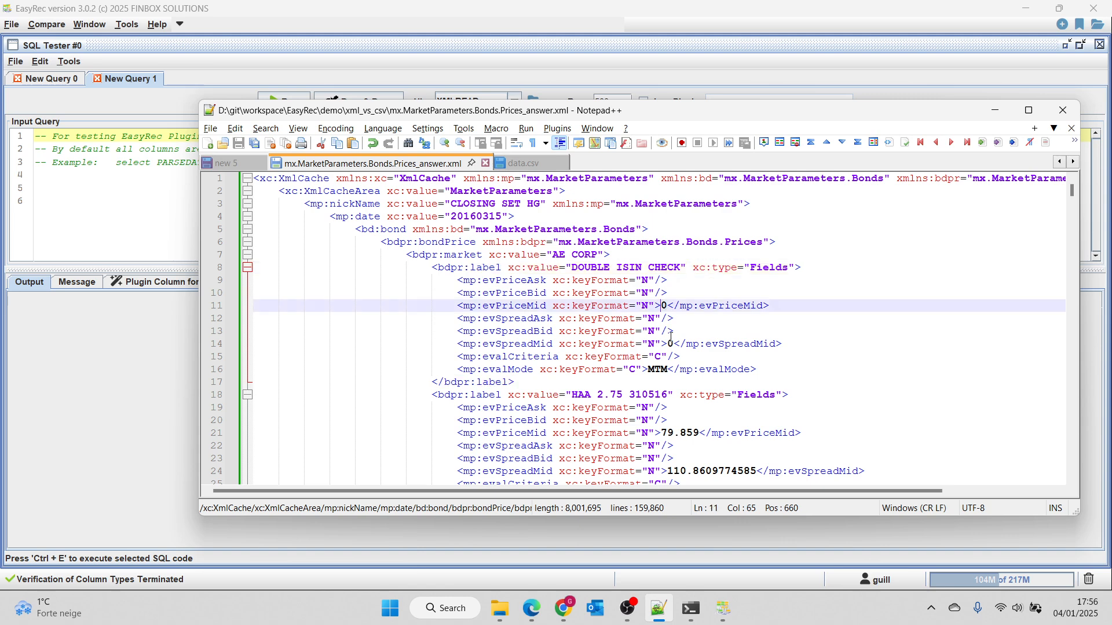
{"action": "left_click", "coordinate": [675, 357]}
{"action": "double_click", "coordinate": [659, 369]}
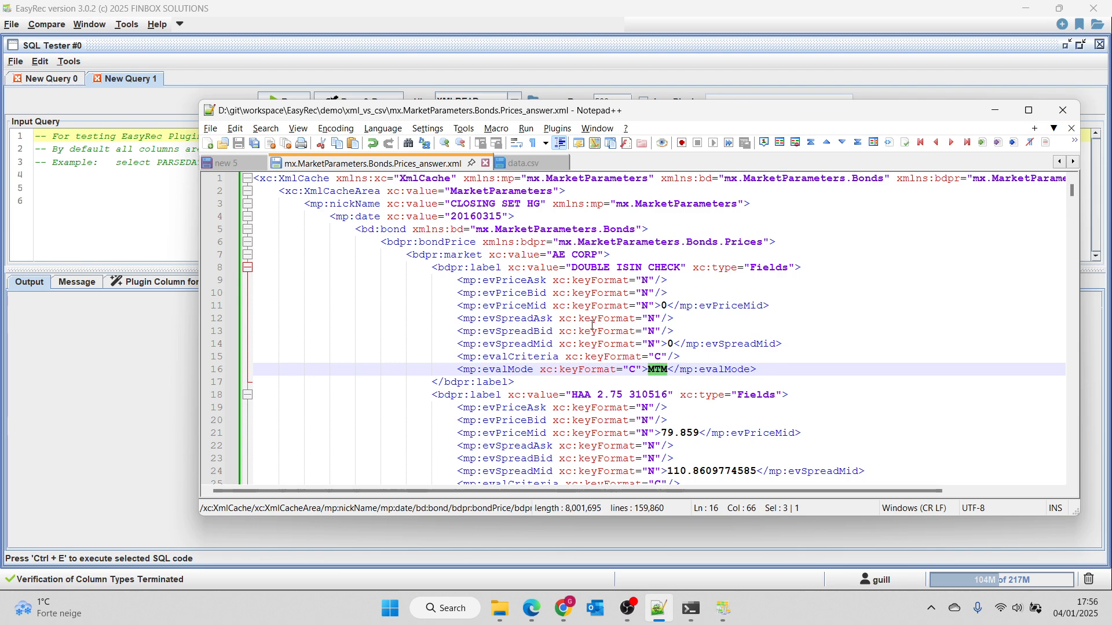
Return to EasyRec and load mx.MarketParameters.Bonds.Prices_answer.xml from the xml_vs_csv folder into the new query, opening the XML Wizard.
{"action": "key", "text": "alt+Tab"}
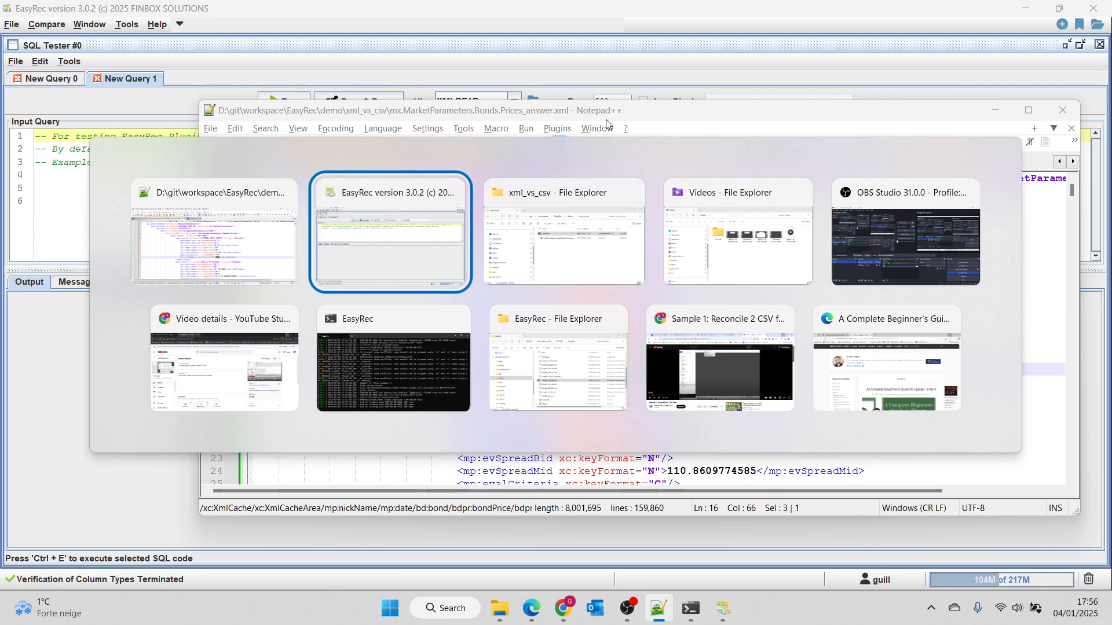
{"action": "key", "text": "alt+Tab"}
{"action": "left_click_drag", "start_coordinate": [655, 327], "coordinate": [141, 213]}
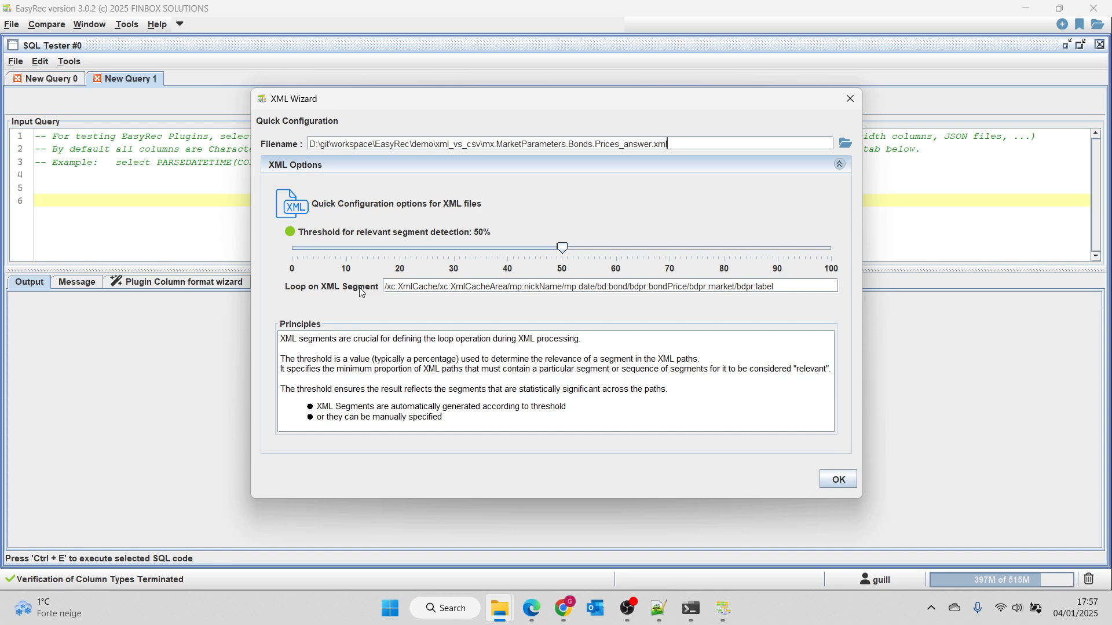
Check the repeating bdpr:label element in the XML file in Notepad++ against the wizard's loop segment.
{"action": "key", "text": "alt+Tab"}
{"action": "key", "text": "alt+Tab"}
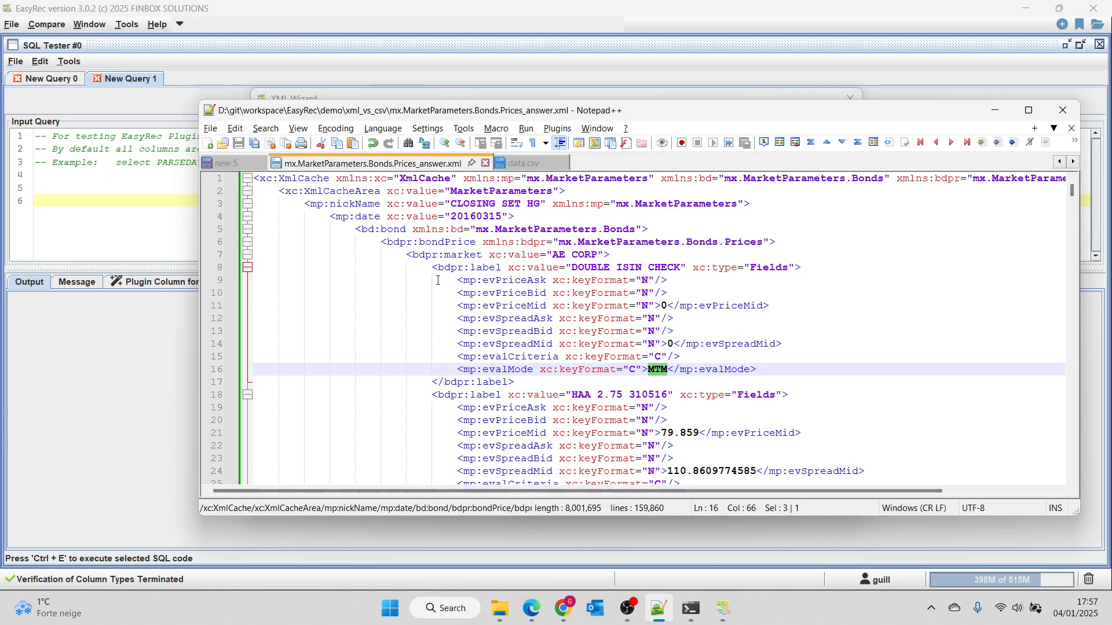
{"action": "scroll", "coordinate": [438, 280], "scroll_direction": "down", "scroll_amount": 6}
{"action": "scroll", "coordinate": [477, 352], "scroll_direction": "up", "scroll_amount": 5}
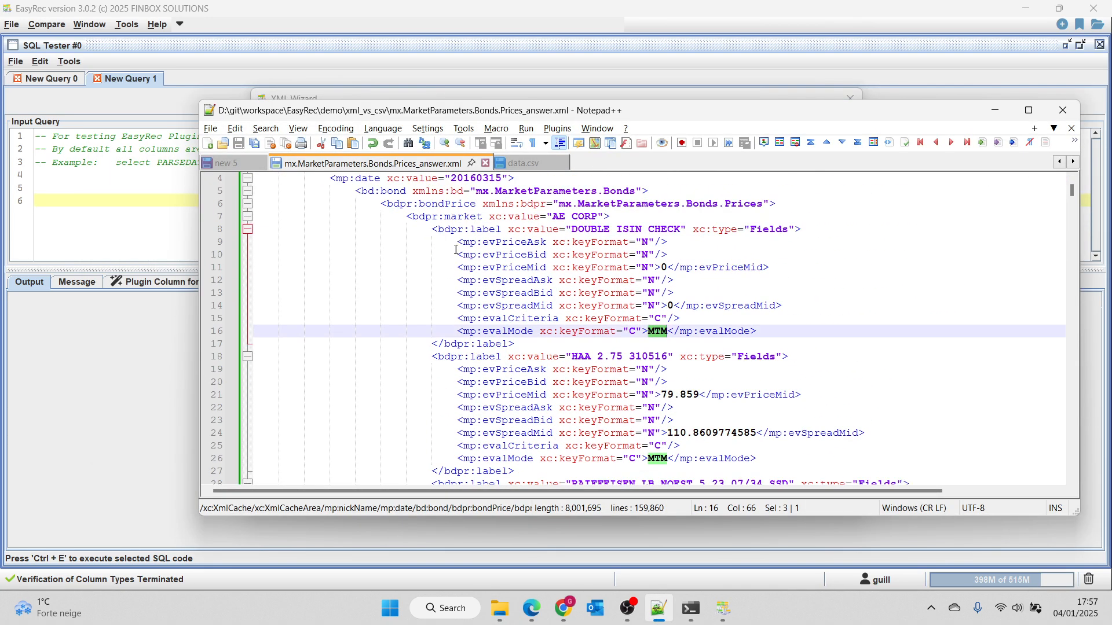
{"action": "scroll", "coordinate": [456, 250], "scroll_direction": "up", "scroll_amount": 1}
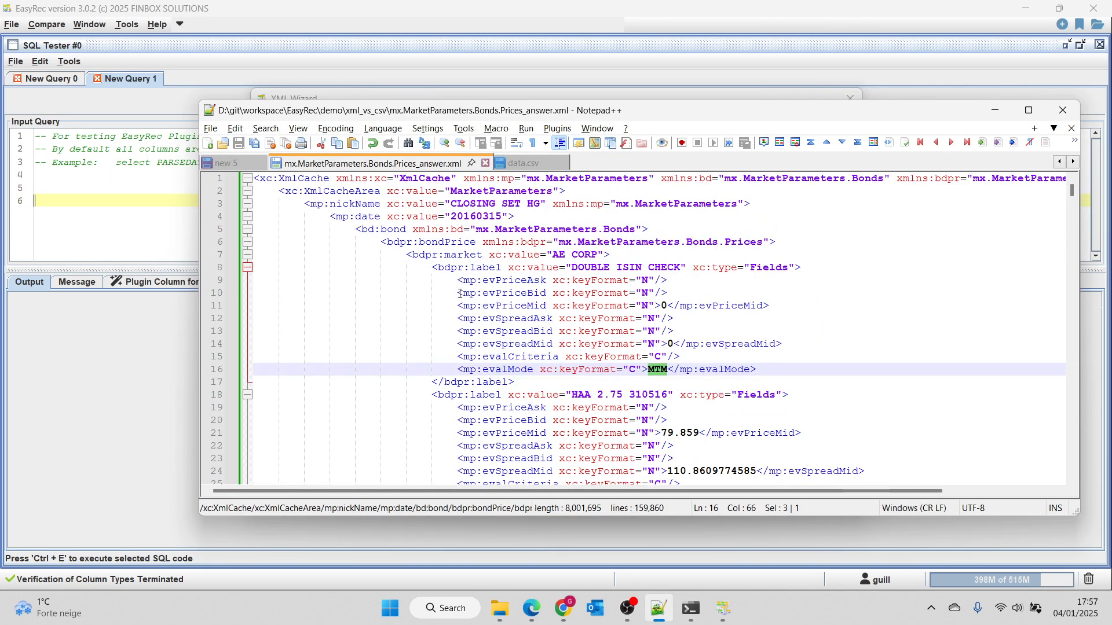
{"action": "left_click", "coordinate": [488, 267]}
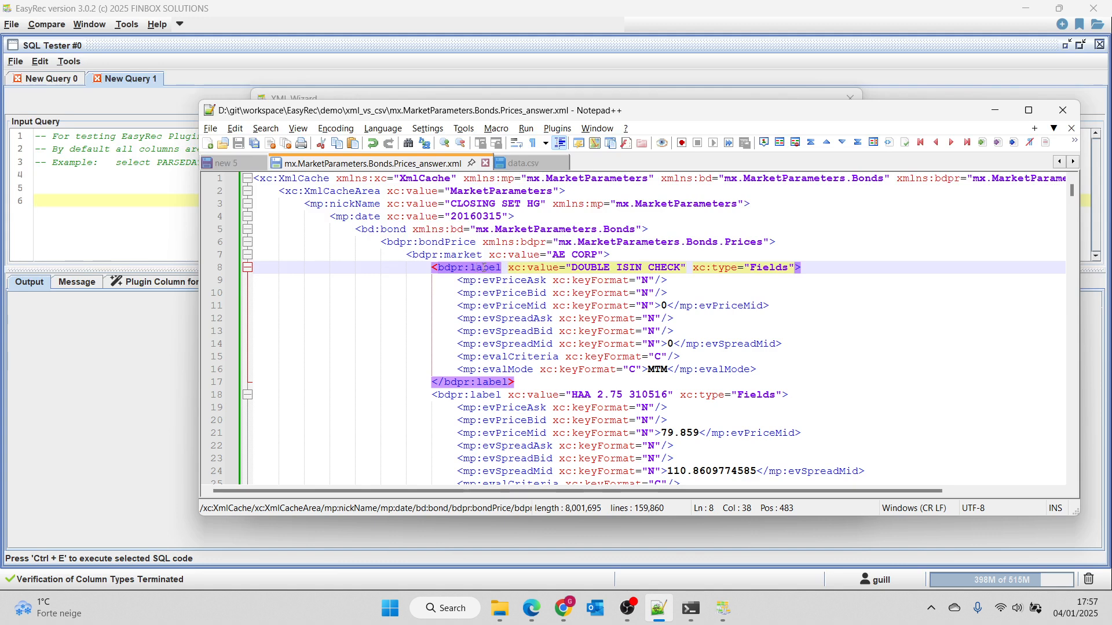
{"action": "key", "text": "alt+Tab"}
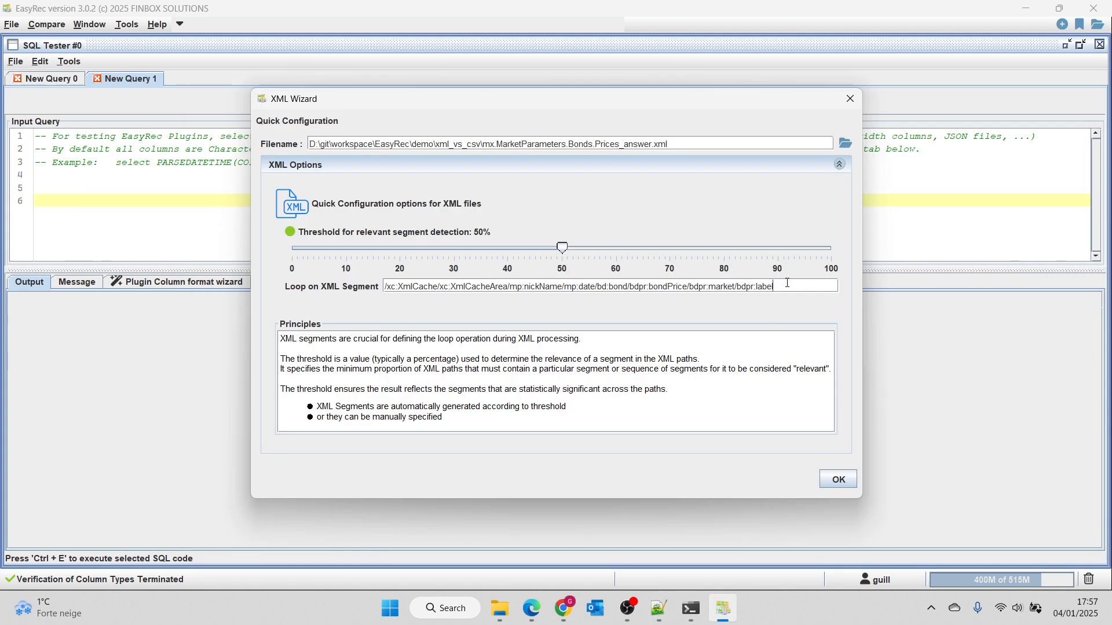
Generate the XML query with the 50% threshold and the loop segment ending in bdpr:market/bdpr:label.
{"action": "left_click_drag", "start_coordinate": [785, 286], "coordinate": [742, 285]}
{"action": "mouse_move", "coordinate": [561, 248]}
{"action": "left_mouse_down"}
{"action": "mouse_move", "coordinate": [808, 258]}
{"action": "mouse_move", "coordinate": [297, 259]}
{"action": "mouse_move", "coordinate": [562, 265]}
{"action": "left_mouse_up"}
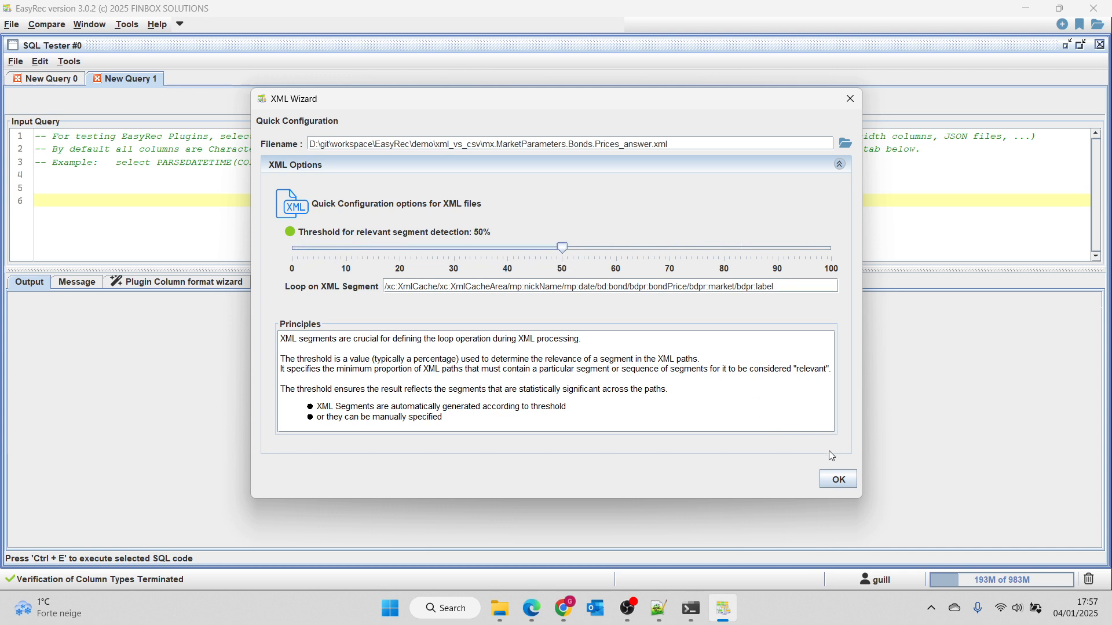
{"action": "left_click", "coordinate": [836, 481]}
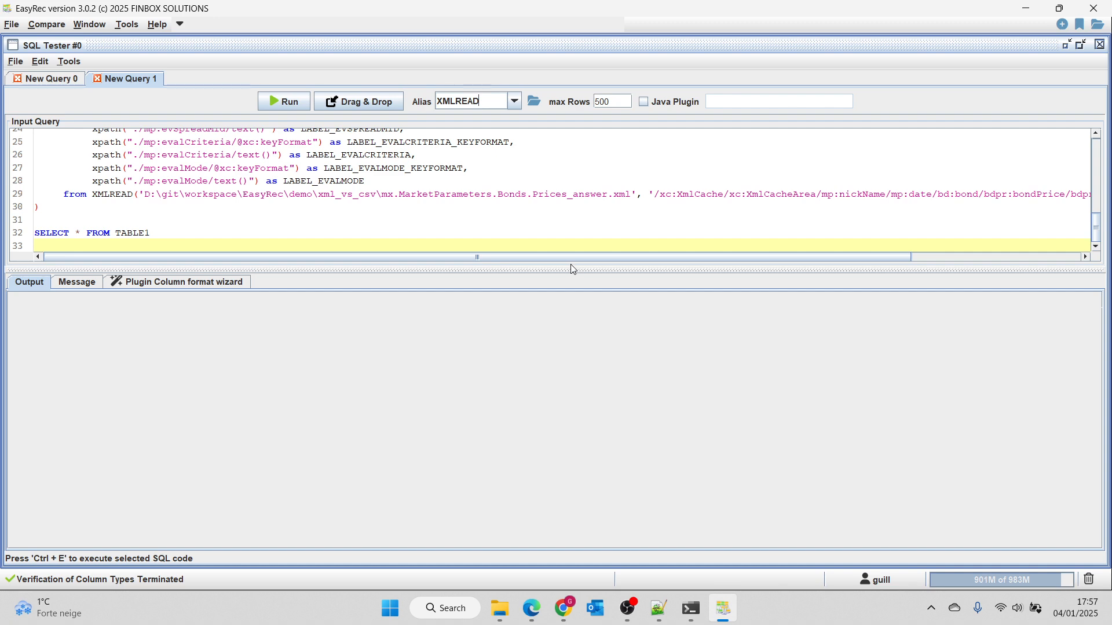
Enlarge the query area and examine the generated xpath columns and the XMLREAD file and loop path.
{"action": "left_click_drag", "start_coordinate": [576, 265], "coordinate": [614, 442]}
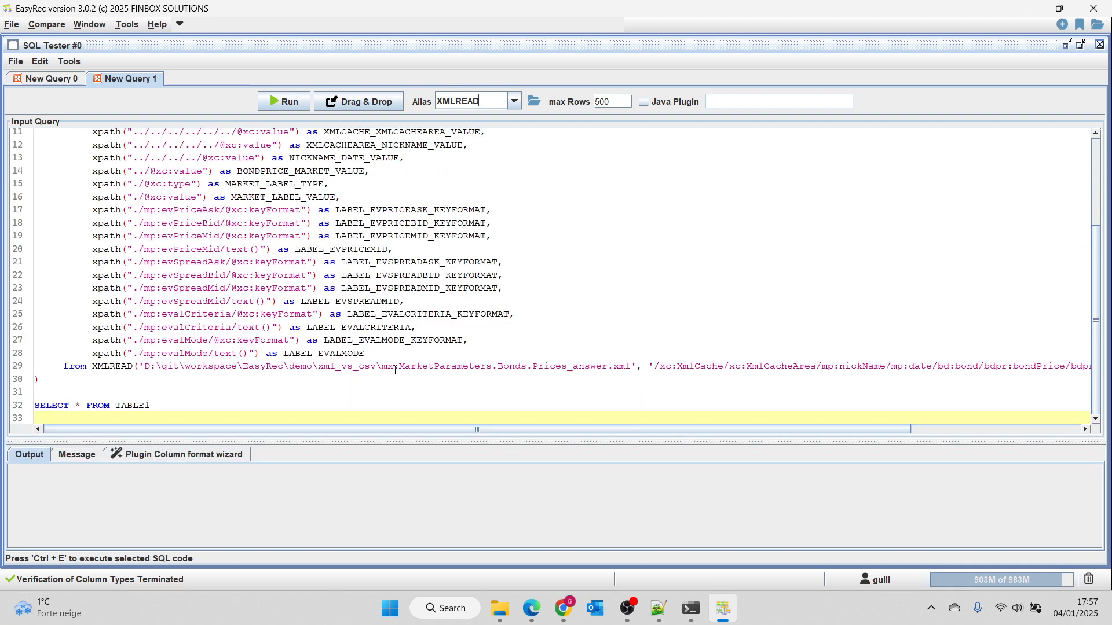
{"action": "left_click_drag", "start_coordinate": [658, 365], "coordinate": [1076, 369]}
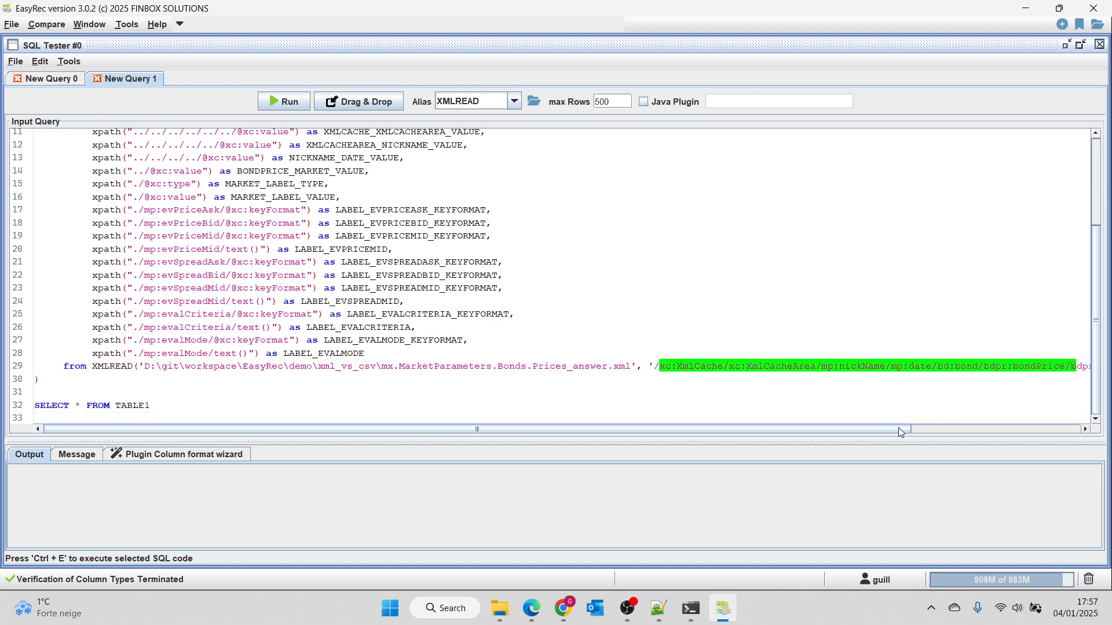
{"action": "left_click_drag", "start_coordinate": [899, 427], "coordinate": [974, 428]}
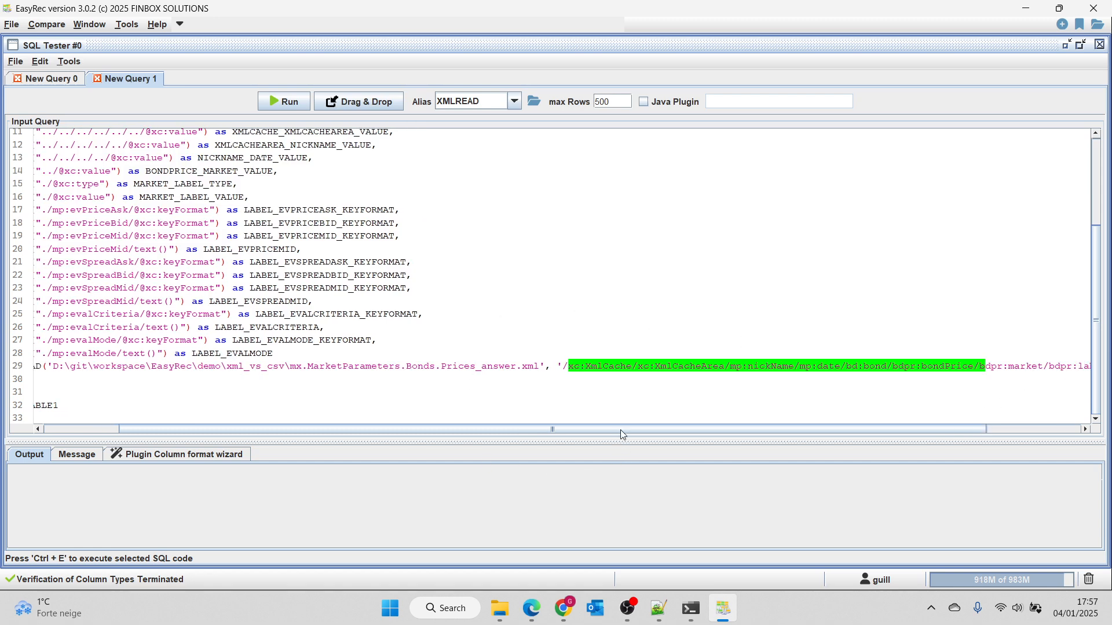
{"action": "left_click_drag", "start_coordinate": [620, 430], "coordinate": [397, 419]}
{"action": "scroll", "coordinate": [269, 331], "scroll_direction": "up", "scroll_amount": 4}
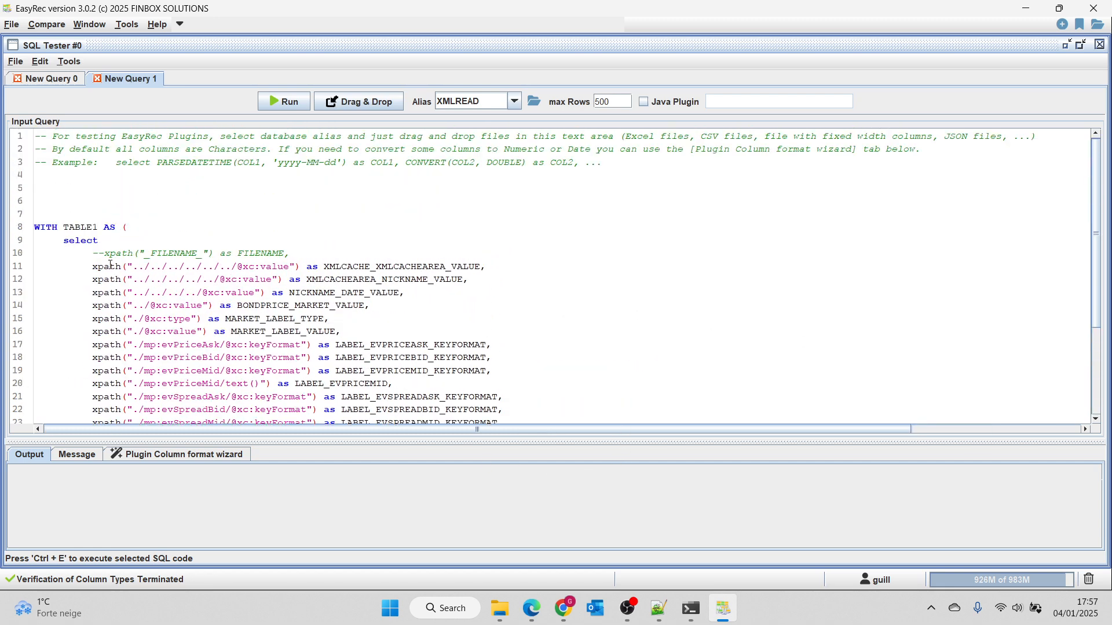
{"action": "left_click_drag", "start_coordinate": [90, 265], "coordinate": [437, 427]}
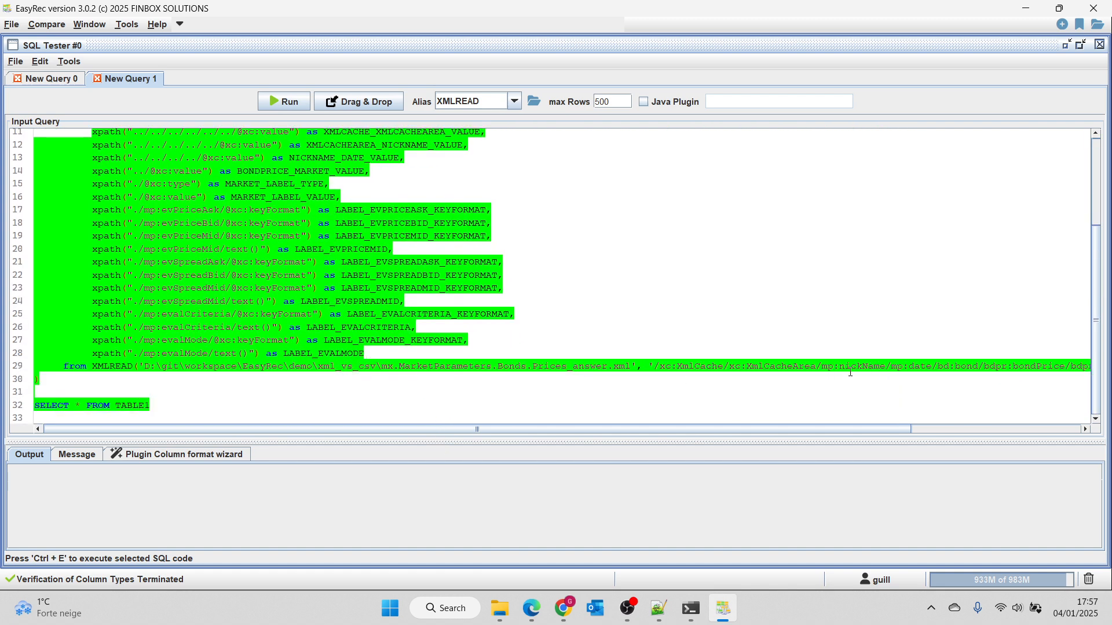
{"action": "left_click", "coordinate": [589, 249]}
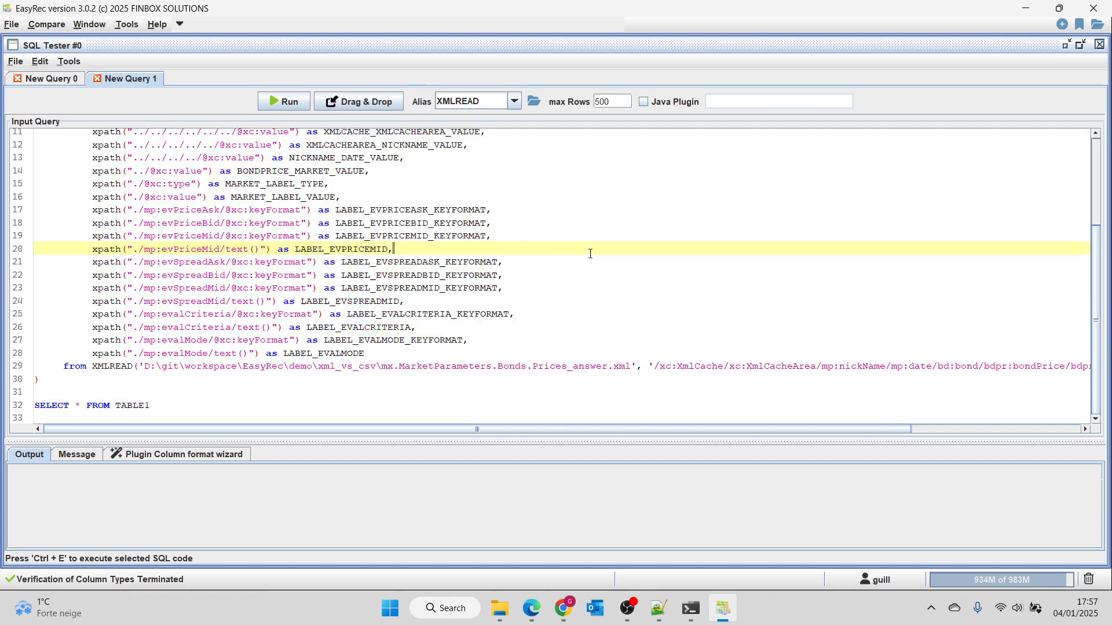
Run the XML query, enlarge the output area and review the NICKNAME_DATE_VALUE and LABEL_EVPRICEMID columns.
{"action": "left_click", "coordinate": [289, 103]}
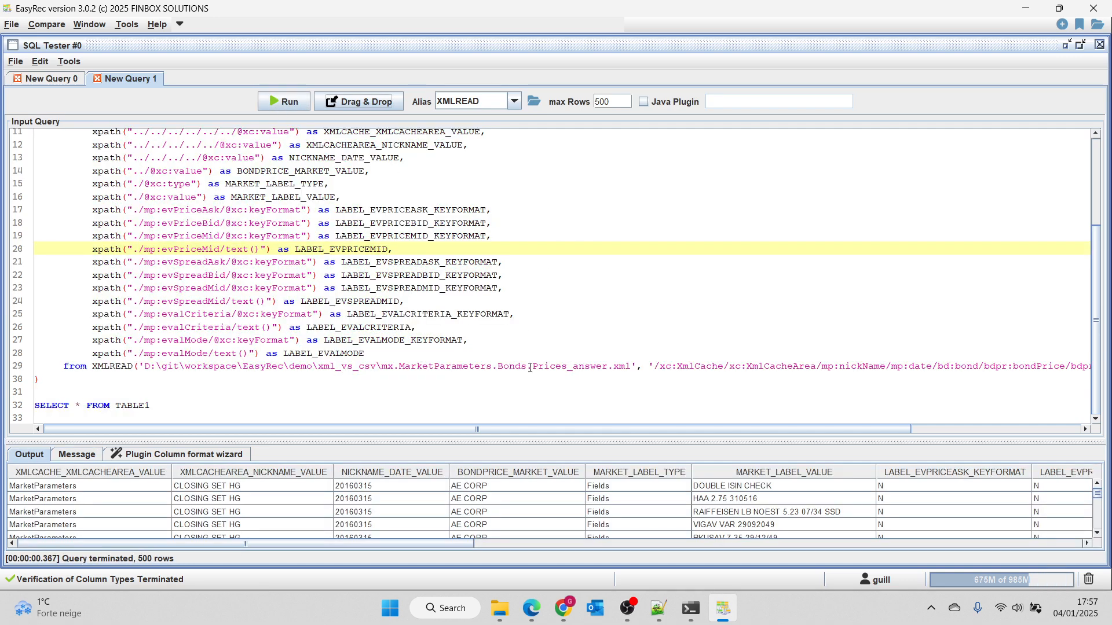
{"action": "left_click_drag", "start_coordinate": [560, 437], "coordinate": [559, 191]}
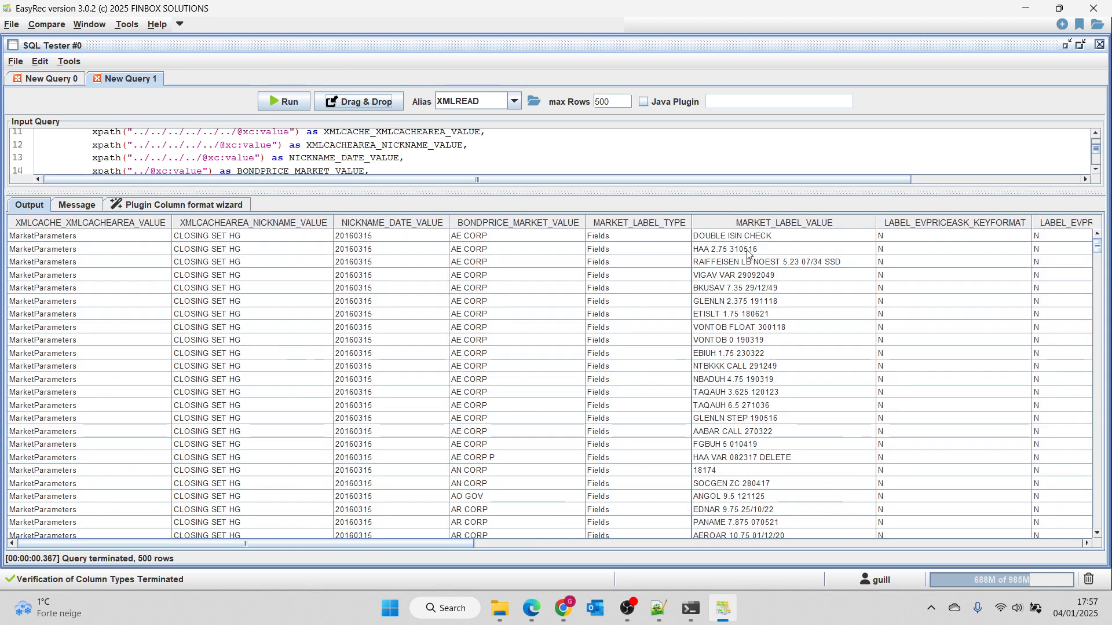
{"action": "scroll", "coordinate": [742, 415], "scroll_direction": "down", "scroll_amount": 10}
{"action": "scroll", "coordinate": [742, 416], "scroll_direction": "up", "scroll_amount": 3}
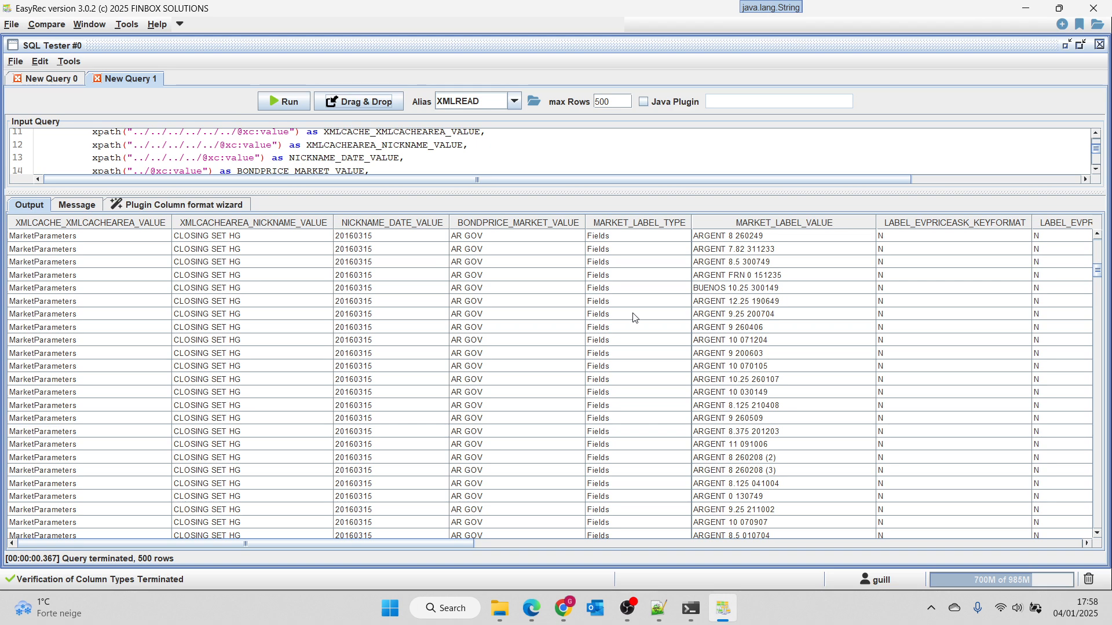
{"action": "left_click_drag", "start_coordinate": [395, 249], "coordinate": [400, 445]}
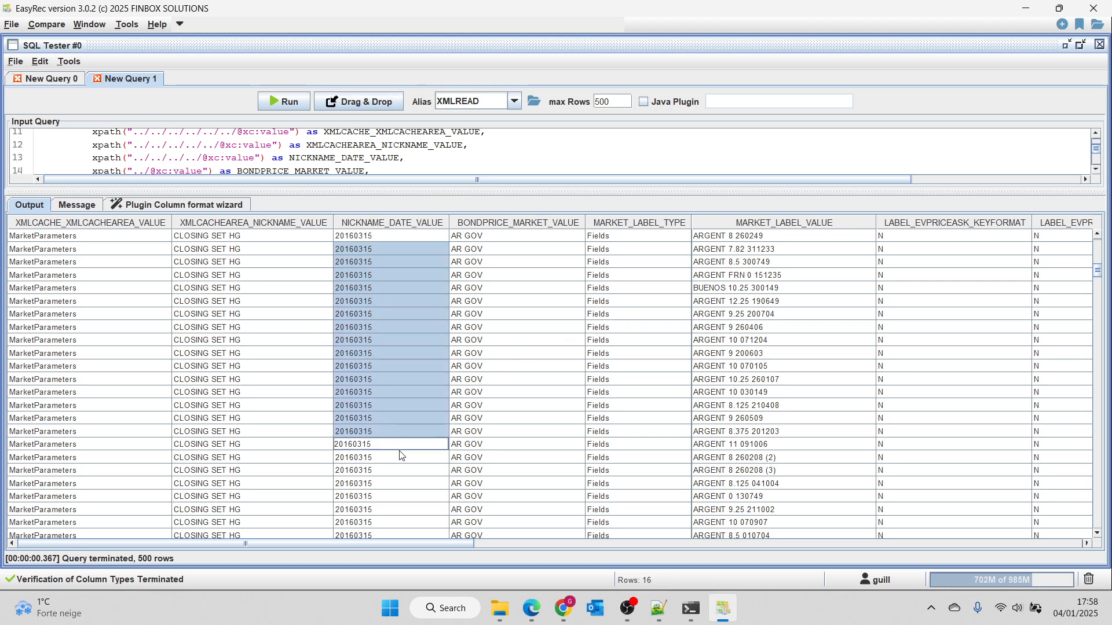
{"action": "scroll", "coordinate": [497, 541], "scroll_direction": "right", "scroll_amount": 1}
{"action": "left_click_drag", "start_coordinate": [497, 543], "coordinate": [816, 543]}
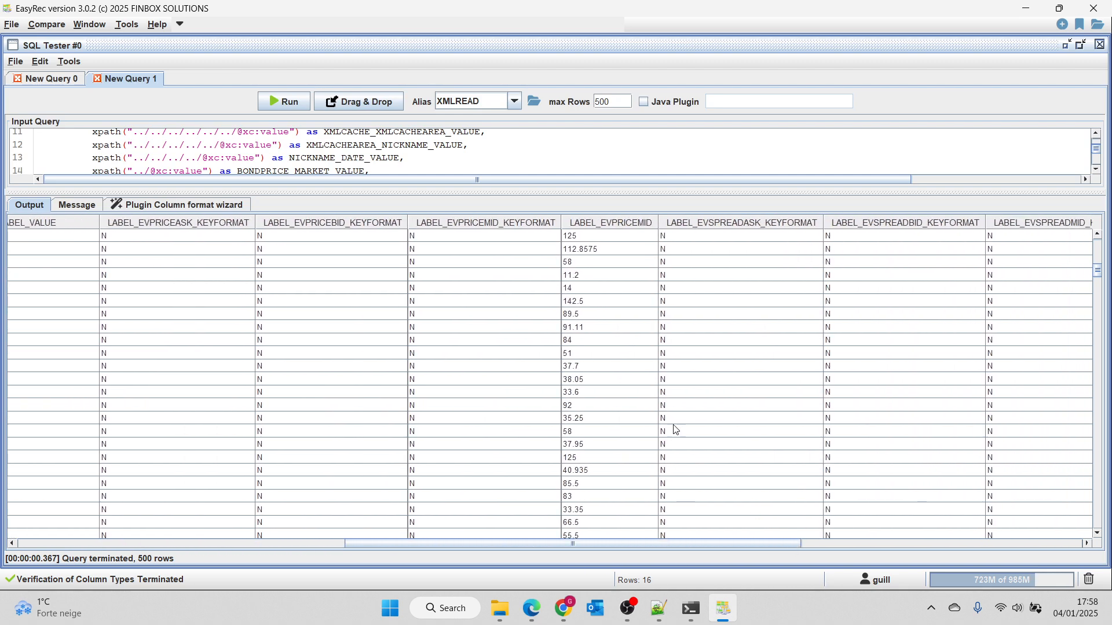
{"action": "left_click_drag", "start_coordinate": [624, 302], "coordinate": [624, 425]}
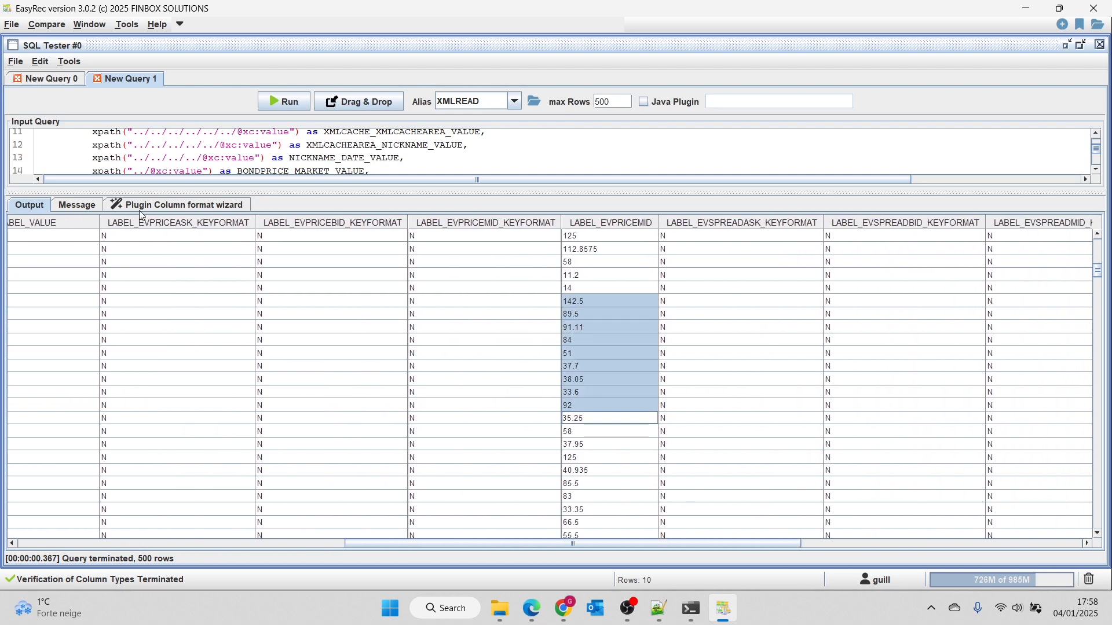
Convert the NICKNAME_DATE_VALUE column to DATE with the format yyyyMMdd in the Plugin Column format wizard.
{"action": "left_click", "coordinate": [170, 206]}
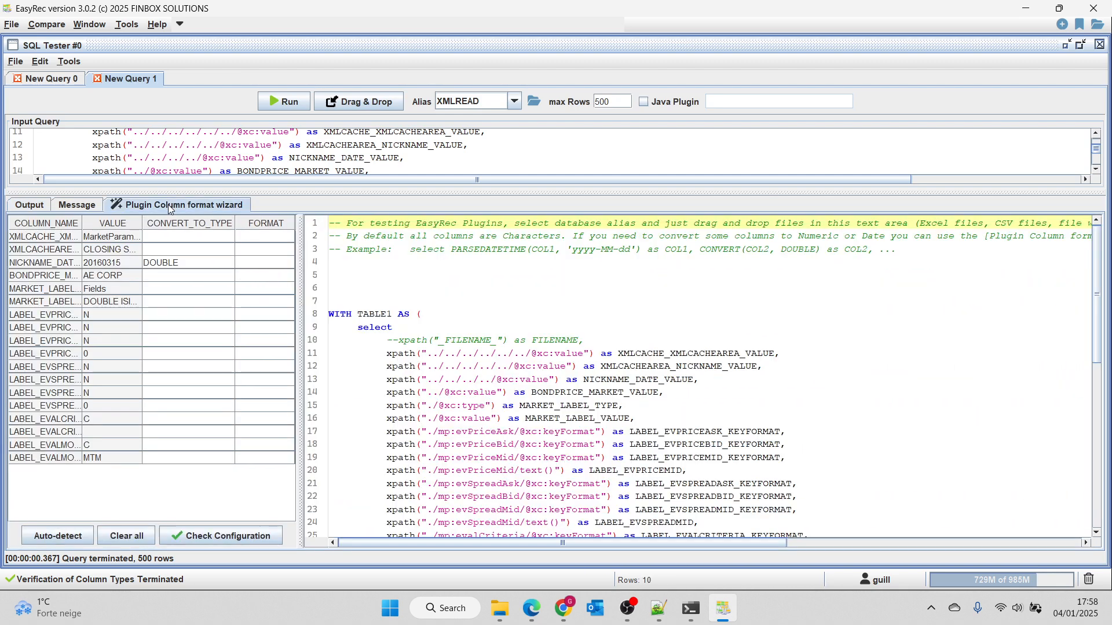
{"action": "left_click", "coordinate": [175, 263]}
{"action": "left_click", "coordinate": [192, 341]}
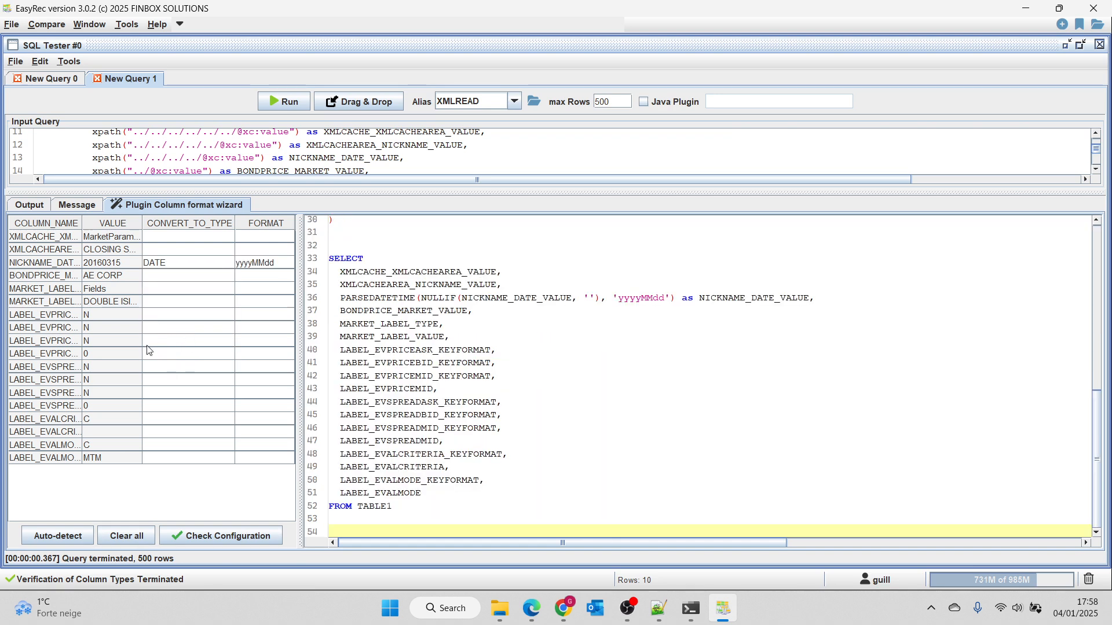
Convert the XML query's LABEL_EVPRICEMID and LABEL_EVSPREADMID columns to DOUBLE and check the column configuration.
{"action": "left_click", "coordinate": [161, 356]}
{"action": "left_click", "coordinate": [165, 380]}
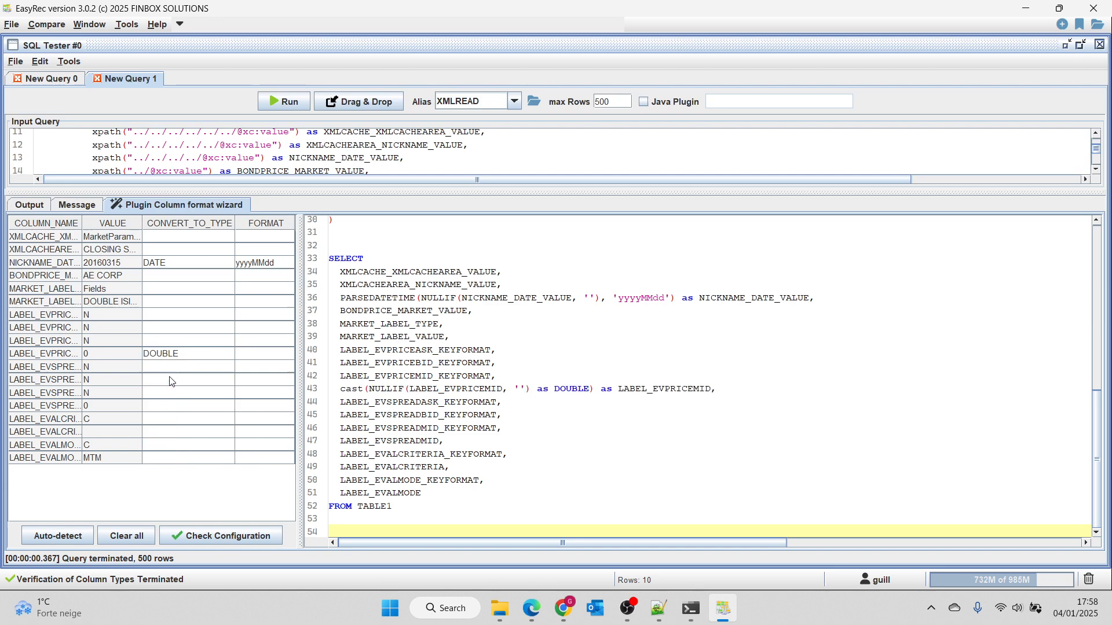
{"action": "left_click", "coordinate": [178, 404]}
{"action": "left_click", "coordinate": [175, 433]}
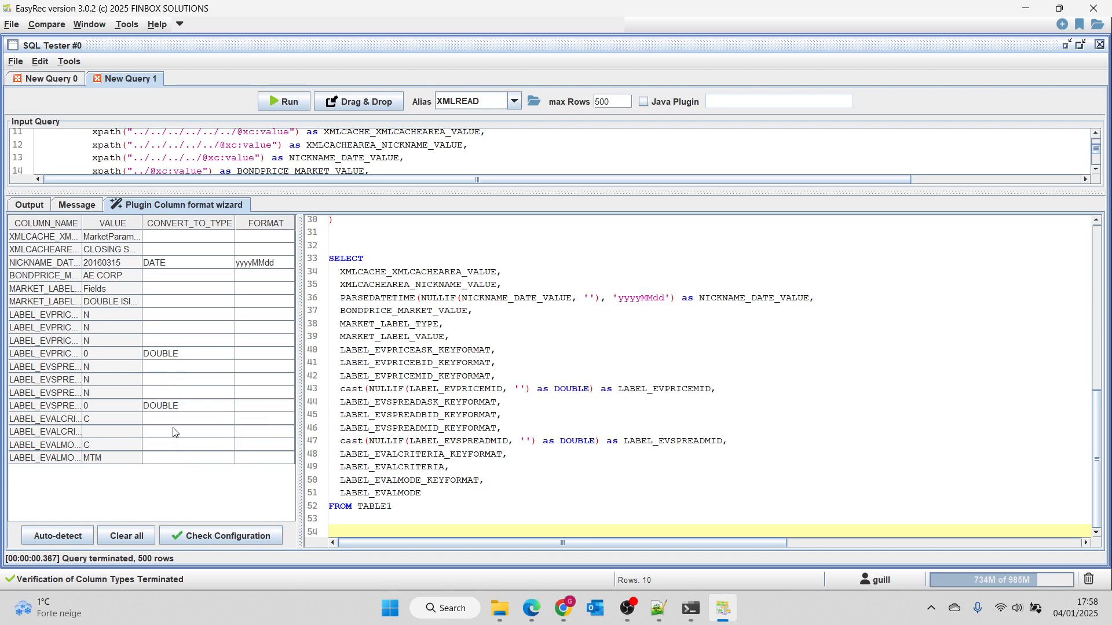
{"action": "left_click", "coordinate": [506, 337]}
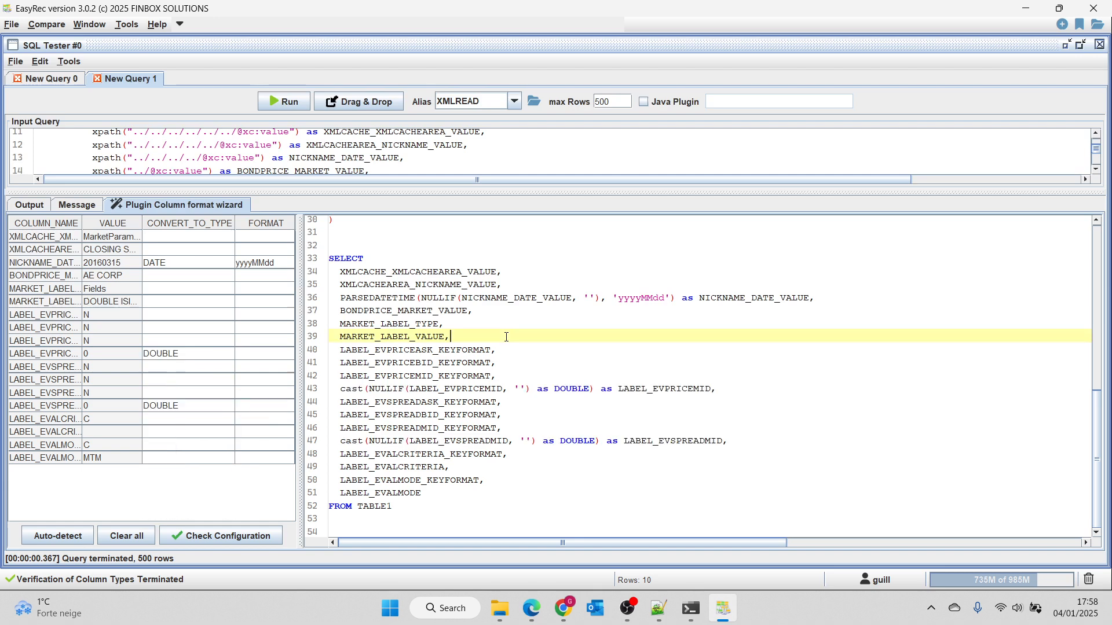
{"action": "left_click", "coordinate": [234, 538]}
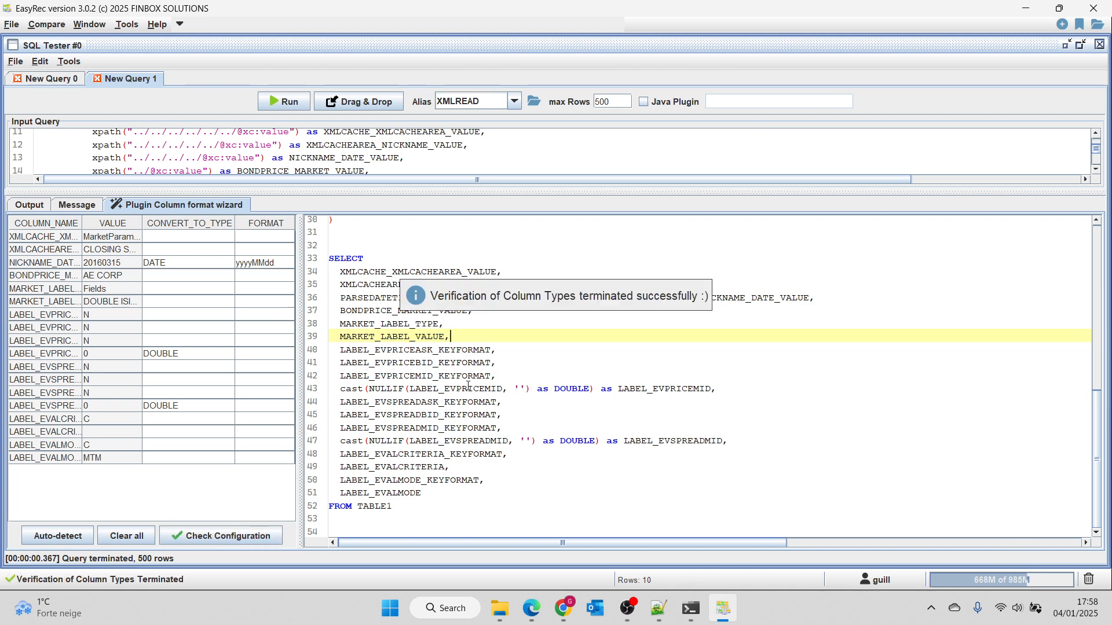
Replace the XML input query with the wizard's complete typed query, enlarge the query area and run it.
{"action": "left_click", "coordinate": [574, 377]}
{"action": "key", "text": "ctrl+a"}
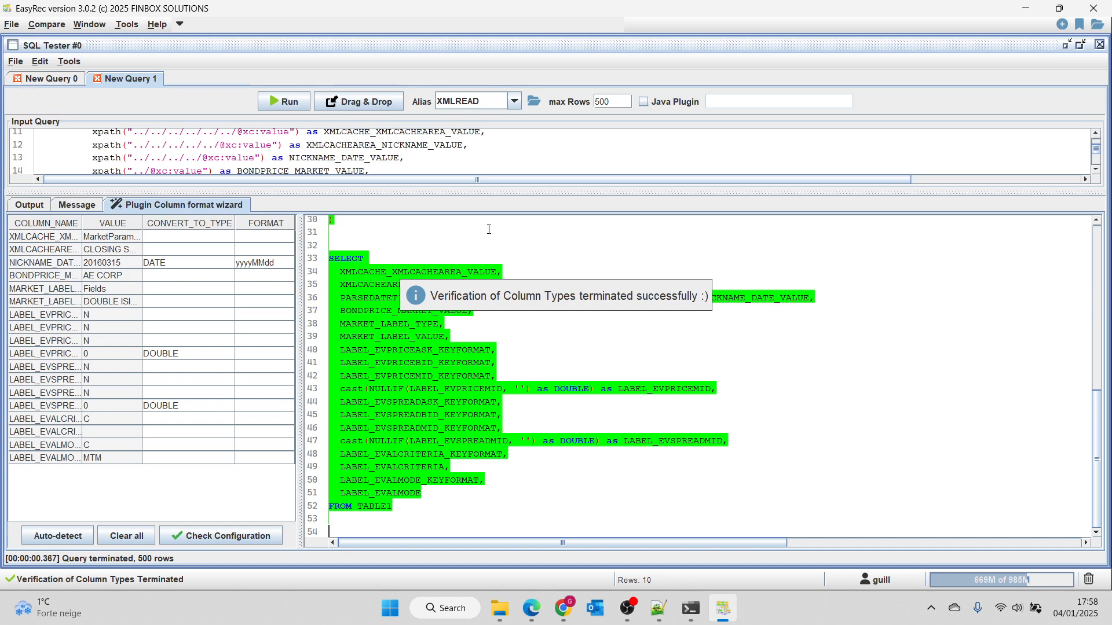
{"action": "left_click_drag", "start_coordinate": [503, 192], "coordinate": [505, 376]}
{"action": "left_click", "coordinate": [480, 238]}
{"action": "key", "text": "ctrl+a"}
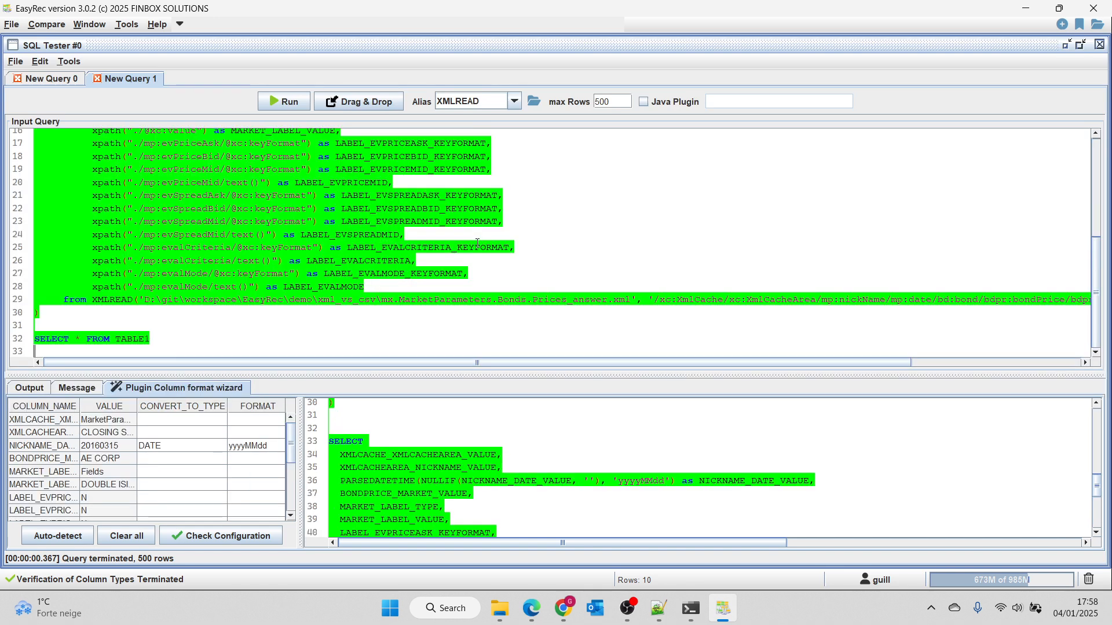
{"action": "key", "text": "Delete"}
{"action": "key", "text": "ctrl+v"}
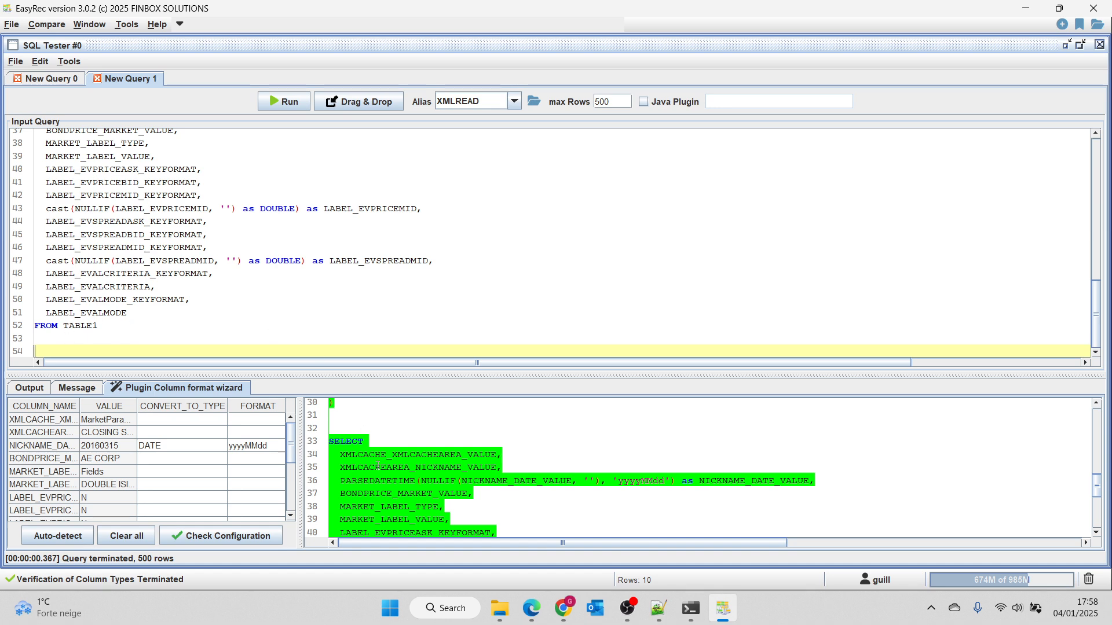
{"action": "left_click", "coordinate": [290, 101]}
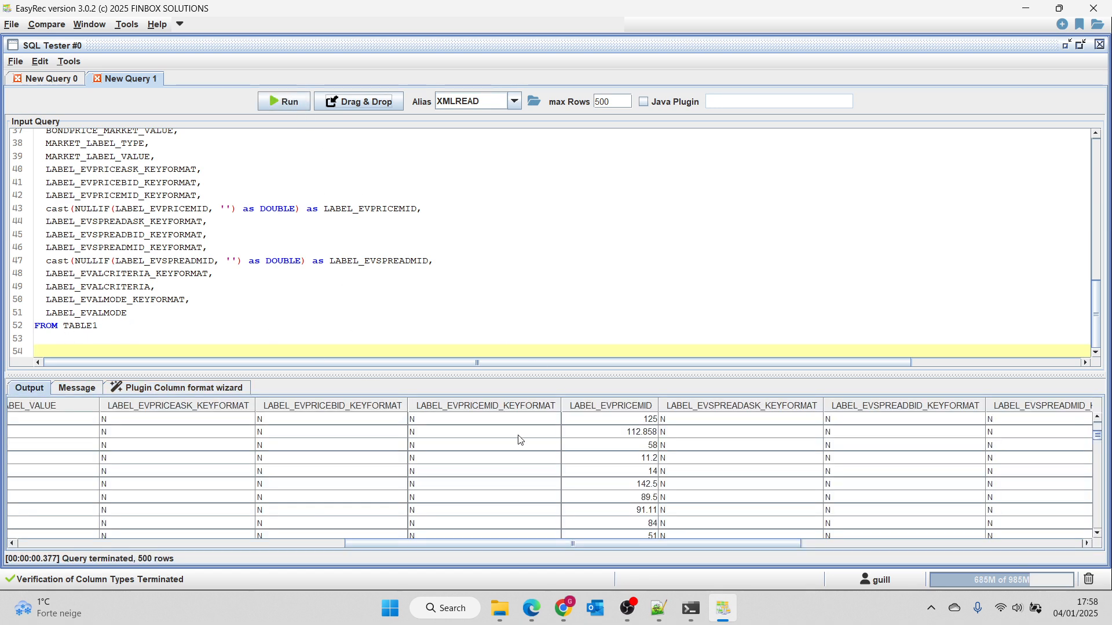
Review the typed XML query's first output columns and its DATE and DOUBLE conversions.
{"action": "left_click_drag", "start_coordinate": [566, 546], "coordinate": [192, 547]}
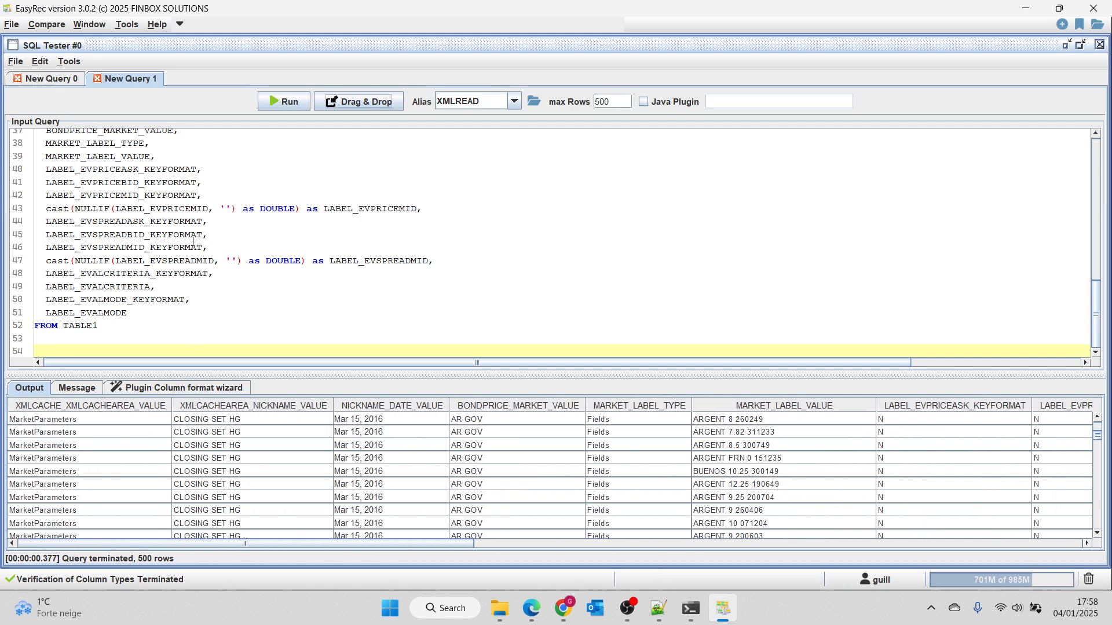
{"action": "scroll", "coordinate": [260, 223], "scroll_direction": "up", "scroll_amount": 7}
{"action": "scroll", "coordinate": [268, 227], "scroll_direction": "down", "scroll_amount": 5}
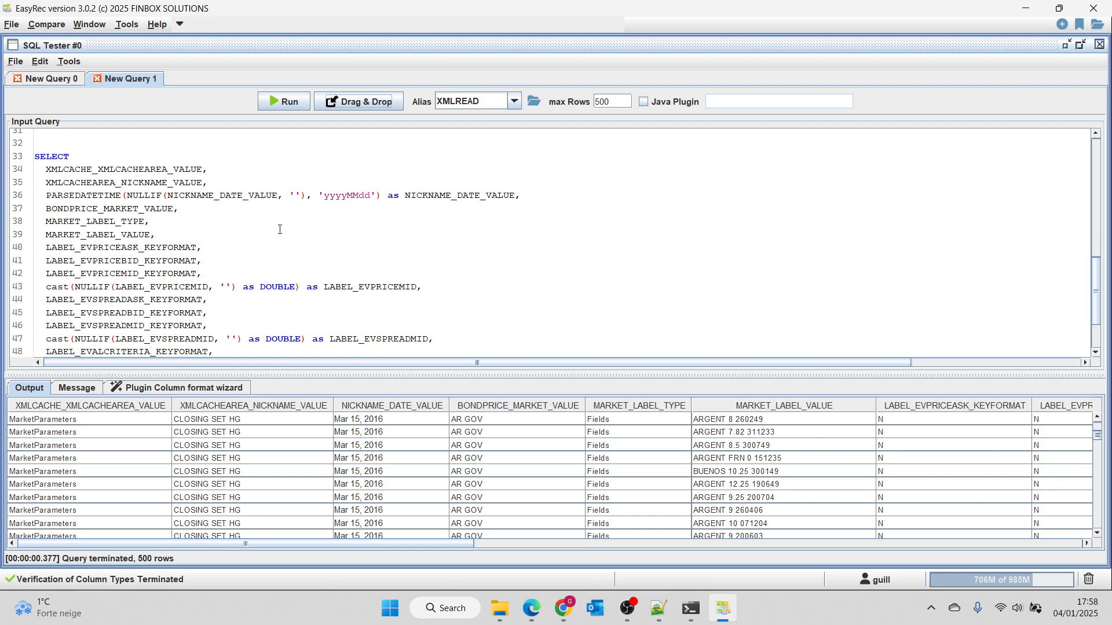
{"action": "scroll", "coordinate": [195, 214], "scroll_direction": "down", "scroll_amount": 2}
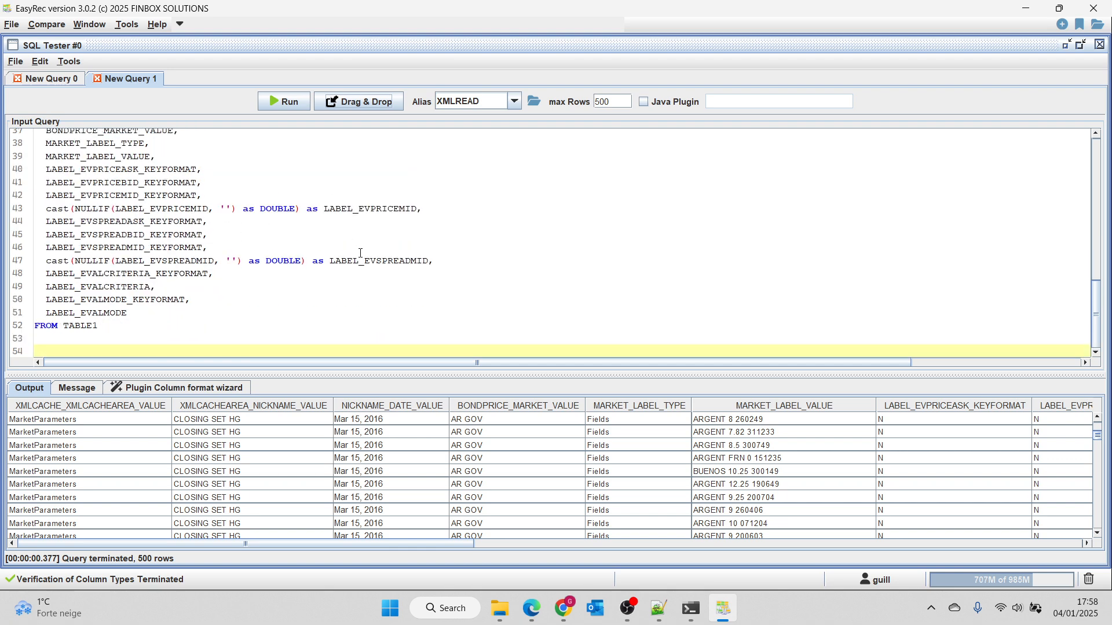
{"action": "left_click", "coordinate": [423, 247]}
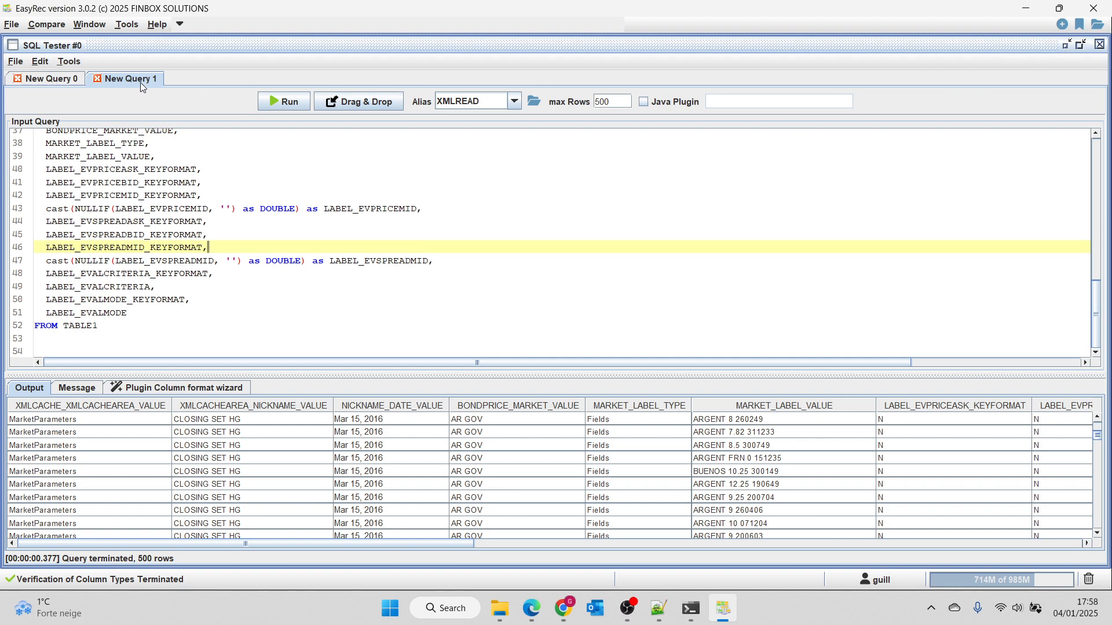
Copy the complete CSV query from New Query 0 and minimize the SQL Tester.
{"action": "left_click", "coordinate": [53, 79]}
{"action": "left_click", "coordinate": [95, 150]}
{"action": "key", "text": "ctrl+a"}
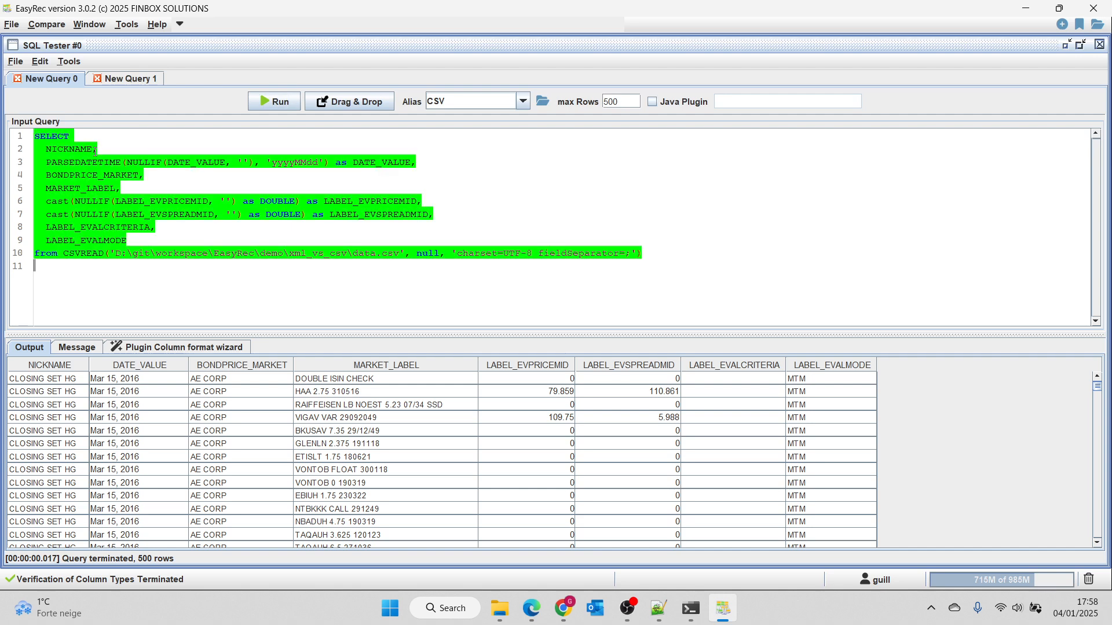
{"action": "left_click", "coordinate": [1066, 45]}
Start a table comparison between distinct data sources, with CSV as the source database and XMLREAD as the target.
{"action": "left_click", "coordinate": [62, 25]}
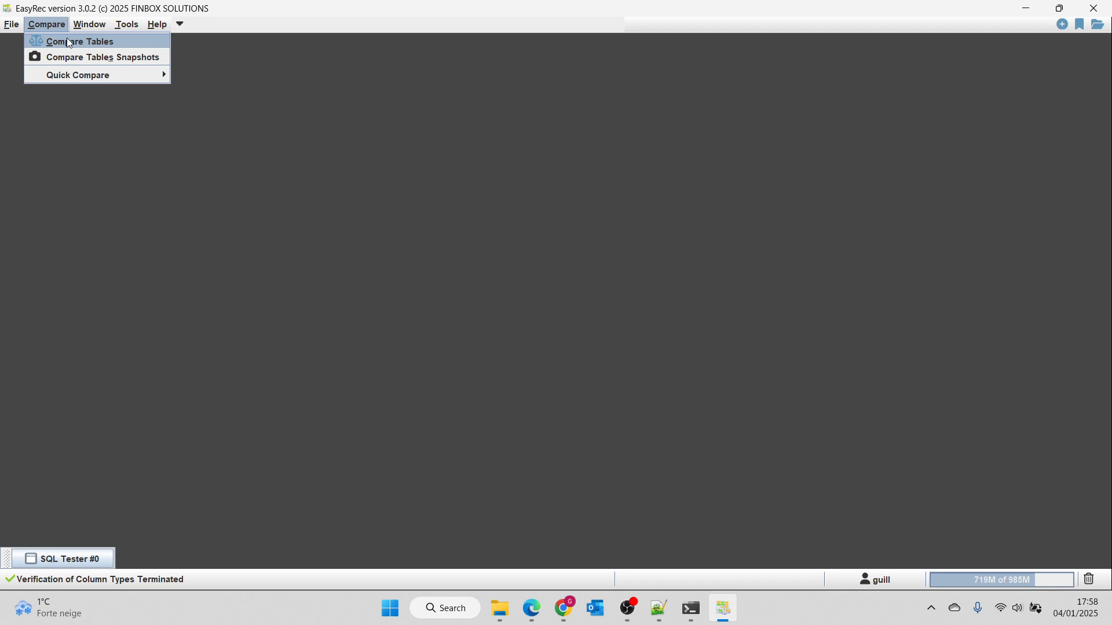
{"action": "left_click", "coordinate": [68, 39]}
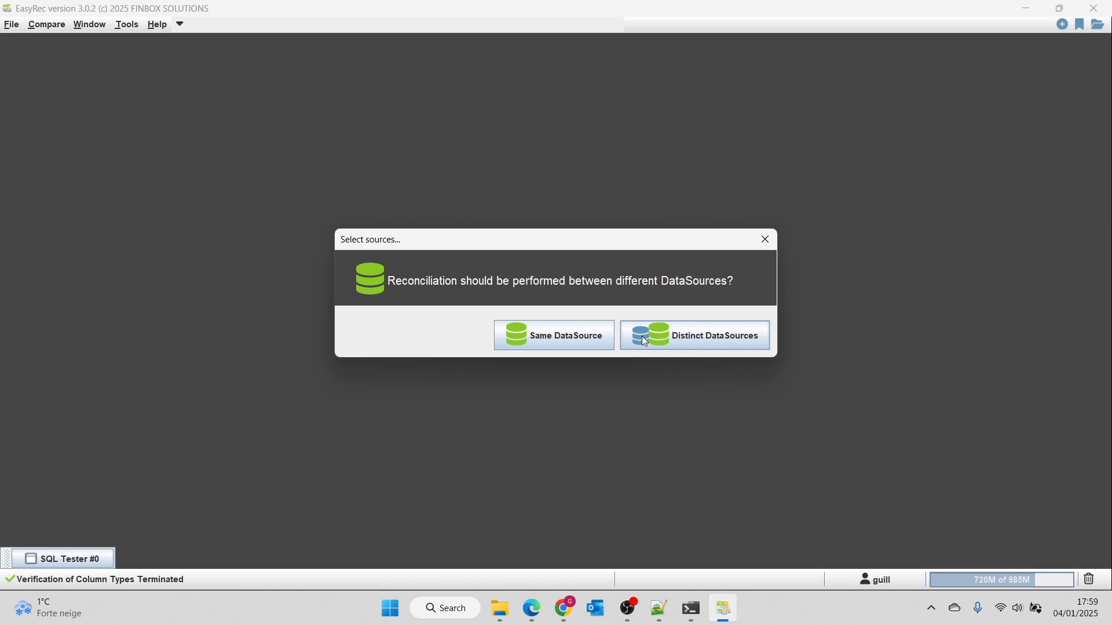
{"action": "left_click", "coordinate": [698, 337]}
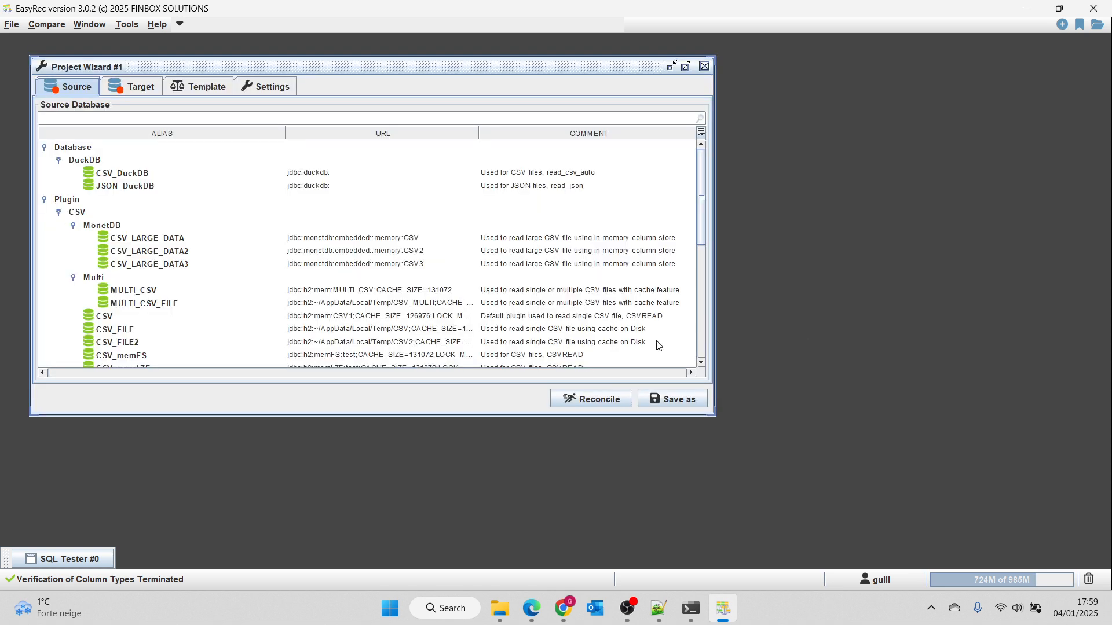
{"action": "left_click", "coordinate": [96, 117]}
{"action": "type", "text": "CSV"}
{"action": "left_click", "coordinate": [139, 88]}
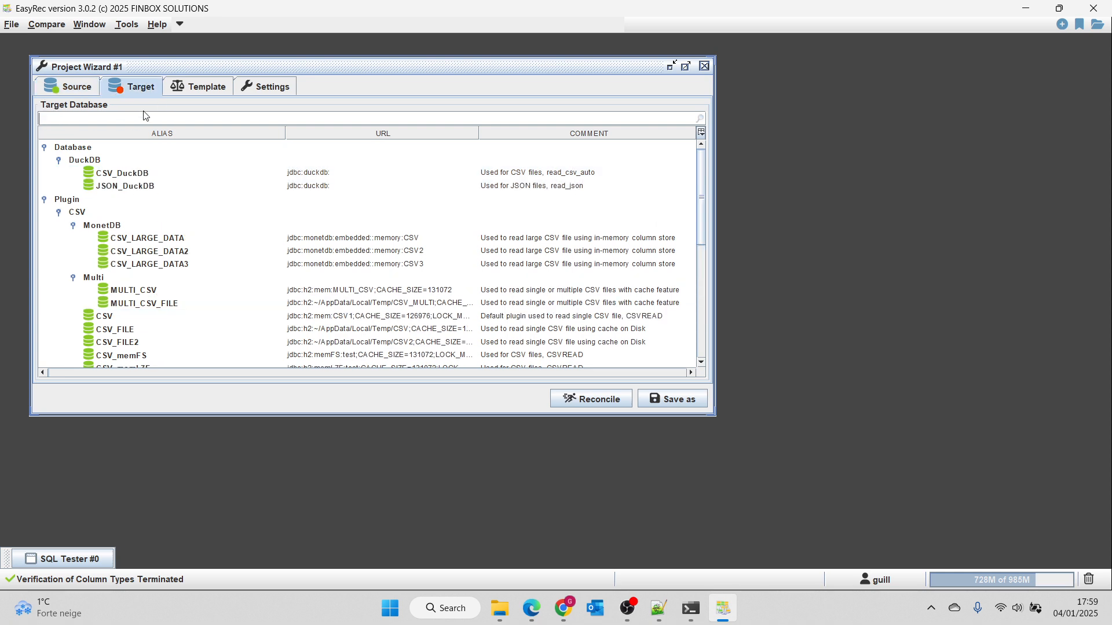
{"action": "type", "text": "XML"}
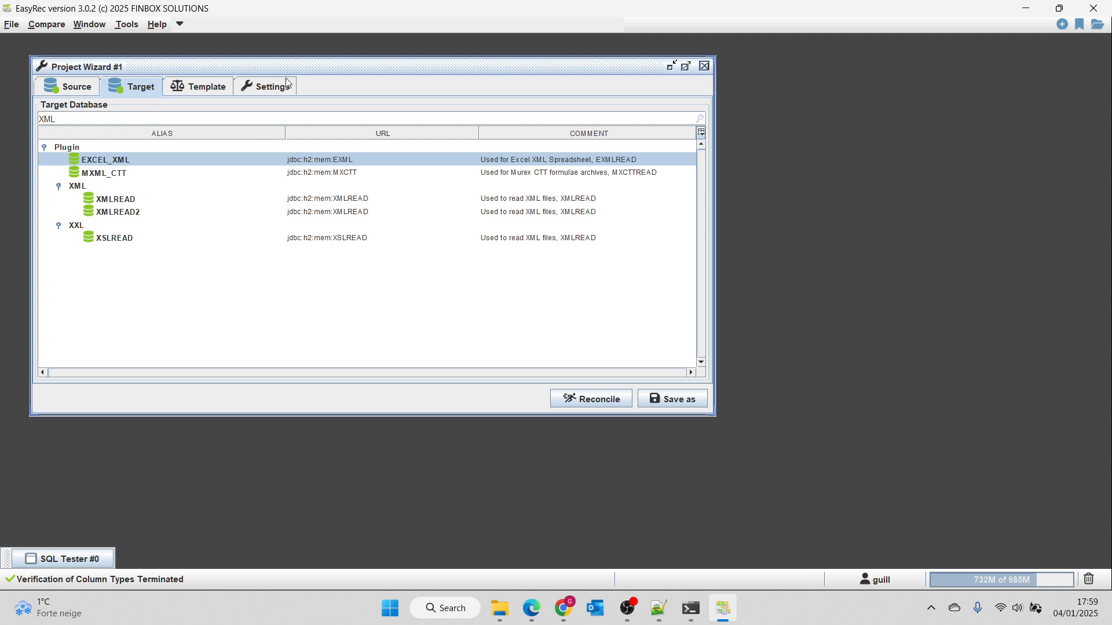
{"action": "left_click", "coordinate": [114, 202]}
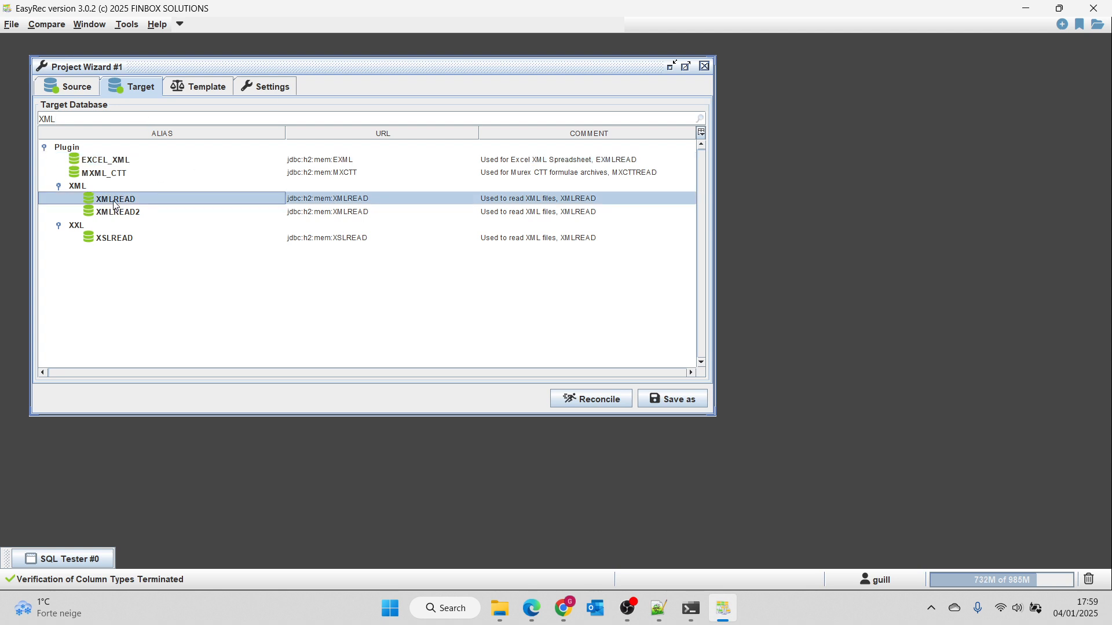
Create a new comparison template and paste the copied CSV query as its source query.
{"action": "left_click", "coordinate": [199, 92]}
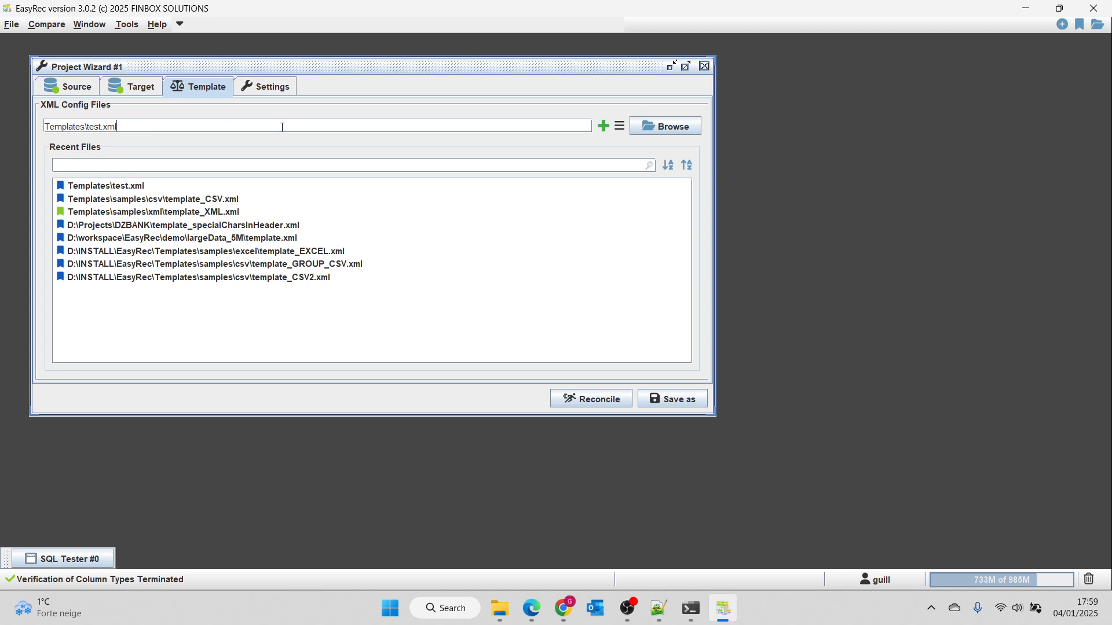
{"action": "left_click", "coordinate": [603, 126]}
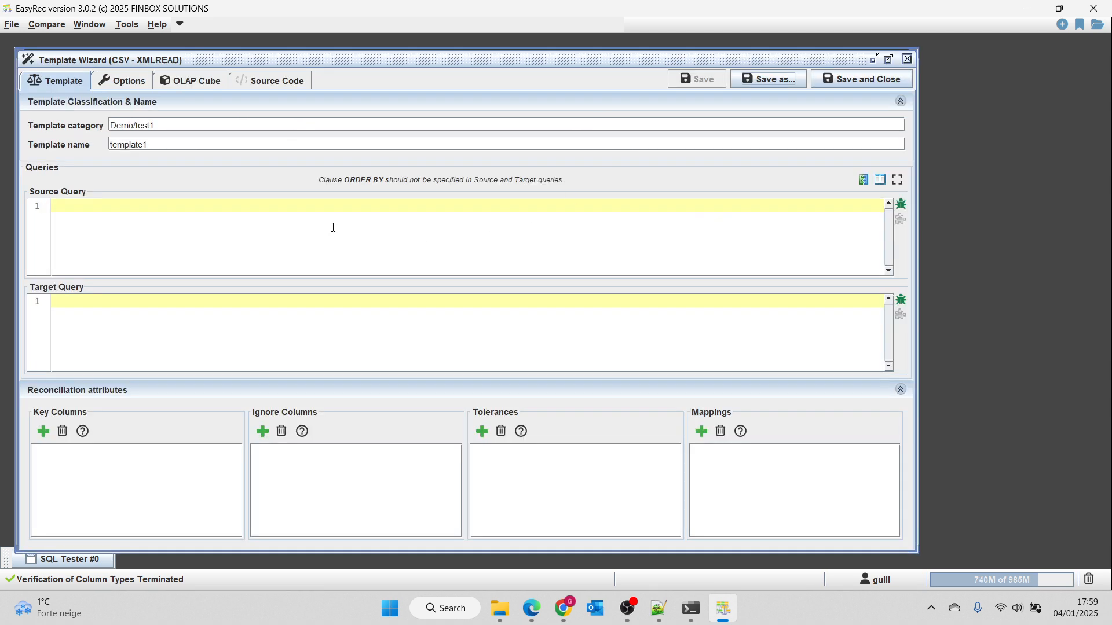
{"action": "left_click", "coordinate": [333, 228]}
{"action": "key", "text": "ctrl+v"}
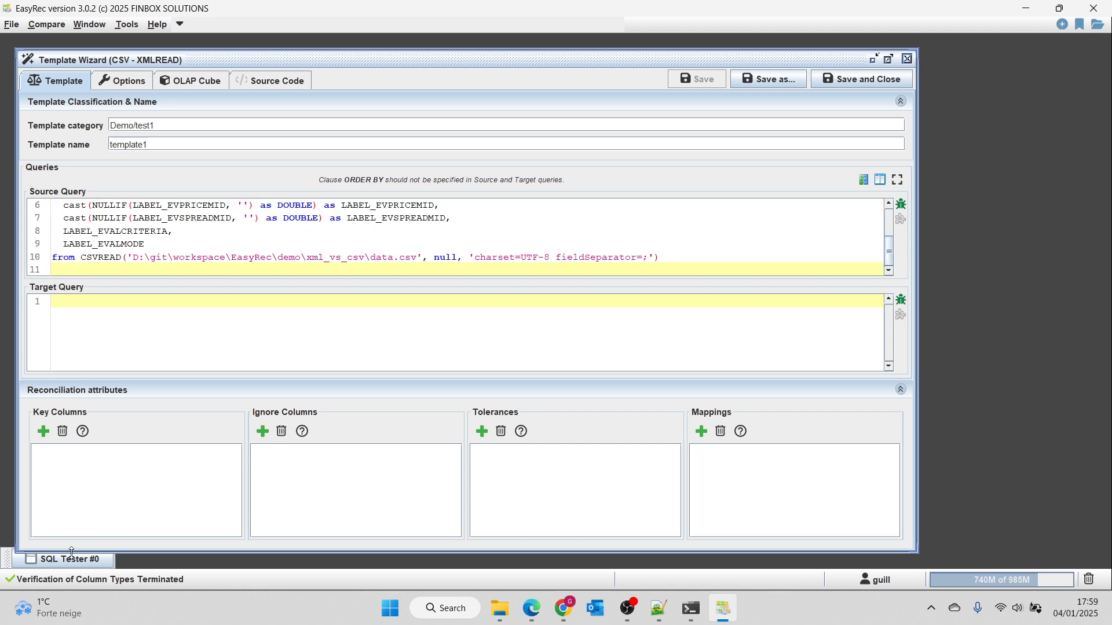
Copy the complete XML query from New Query 1 in the SQL Tester into the template's target query.
{"action": "left_click", "coordinate": [76, 559]}
{"action": "left_click", "coordinate": [130, 79]}
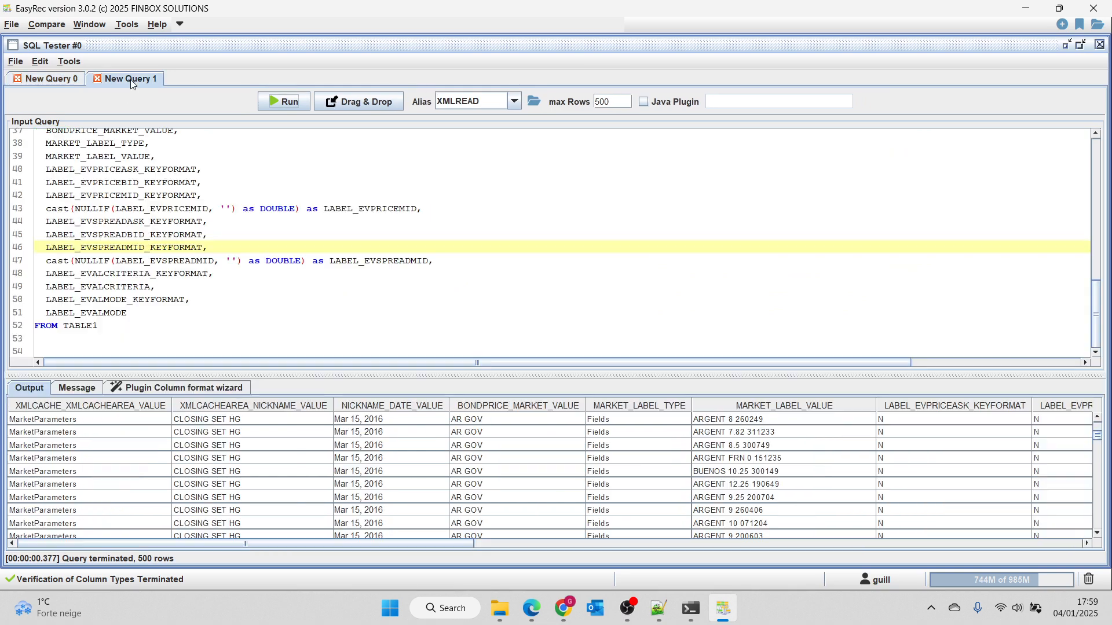
{"action": "left_click", "coordinate": [153, 144]}
{"action": "key", "text": "ctrl+a"}
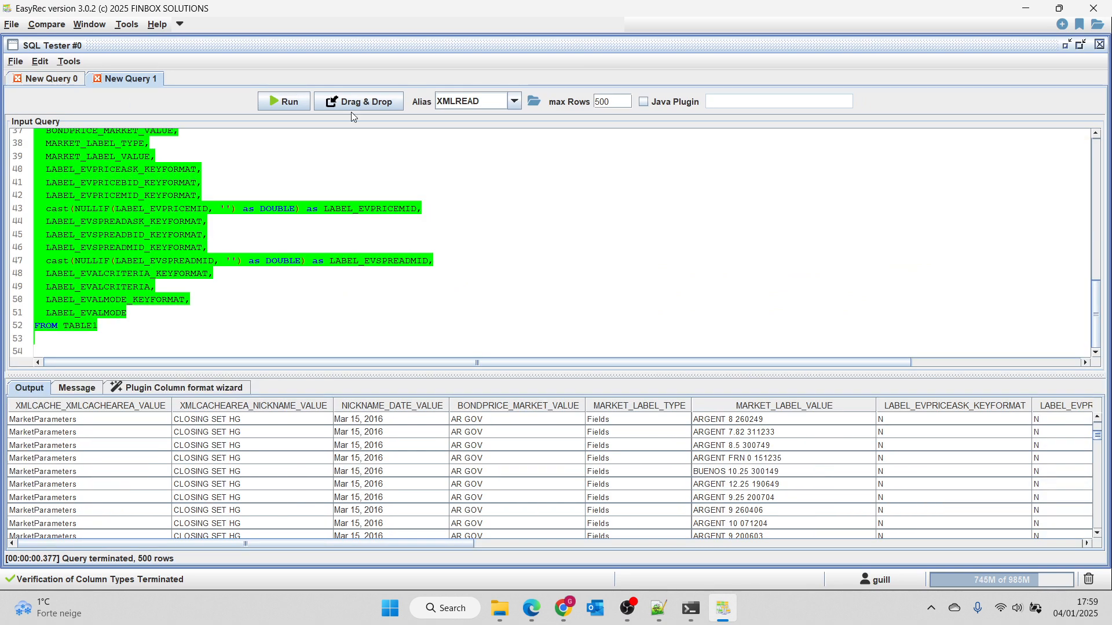
{"action": "left_click", "coordinate": [1067, 46]}
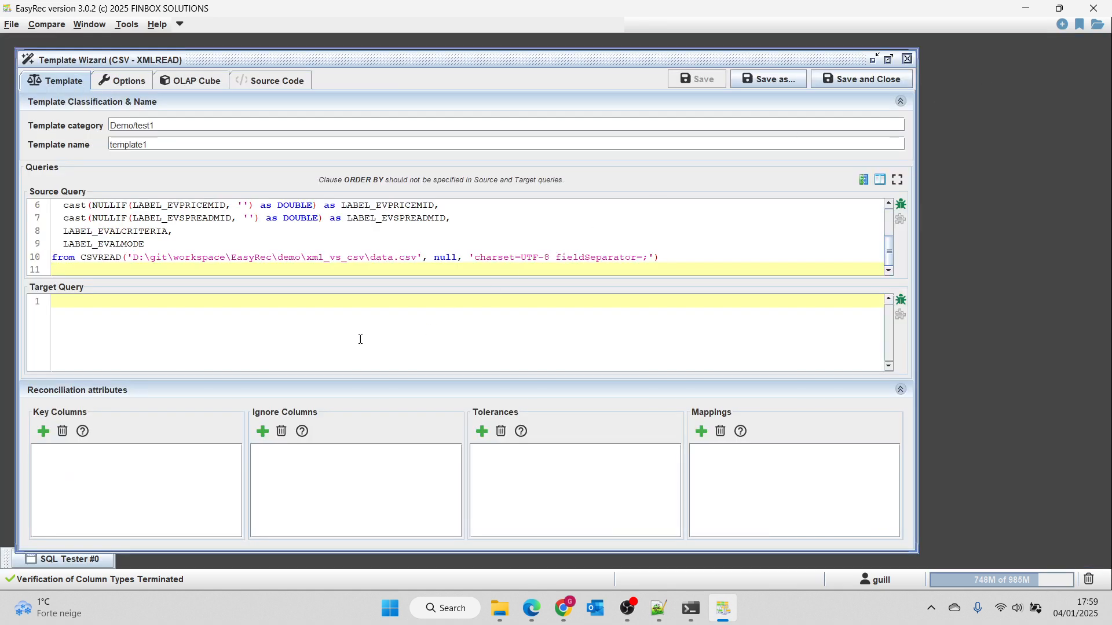
{"action": "key", "text": "ctrl+v"}
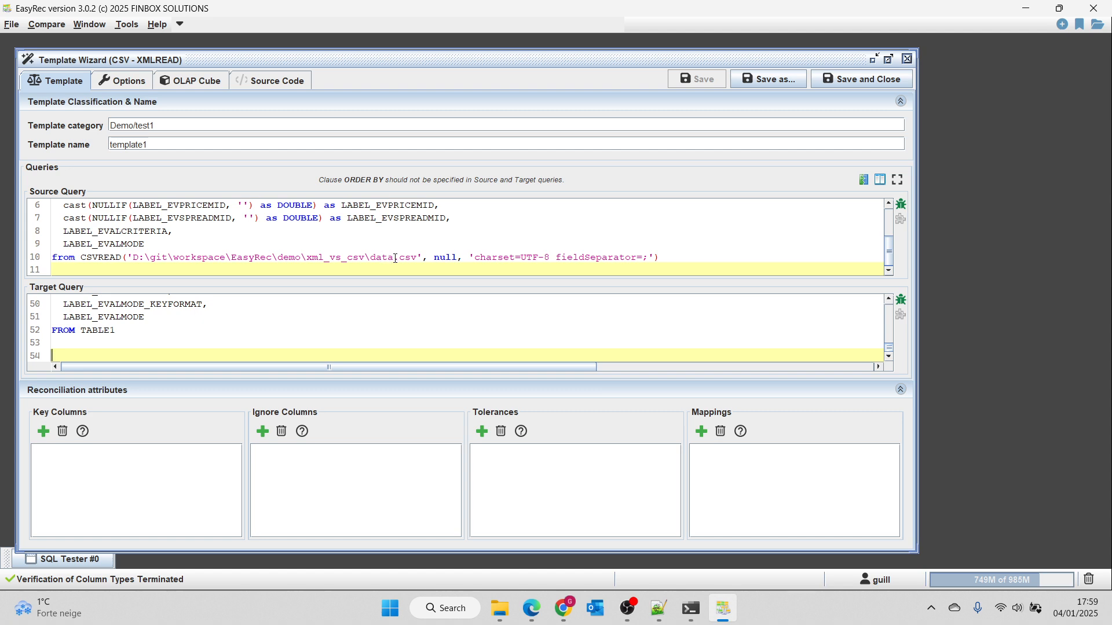
Evaluate the column correspondence between source and target, and copy the proposed mapping query from below its opening comments to the end.
{"action": "left_click", "coordinate": [43, 431]}
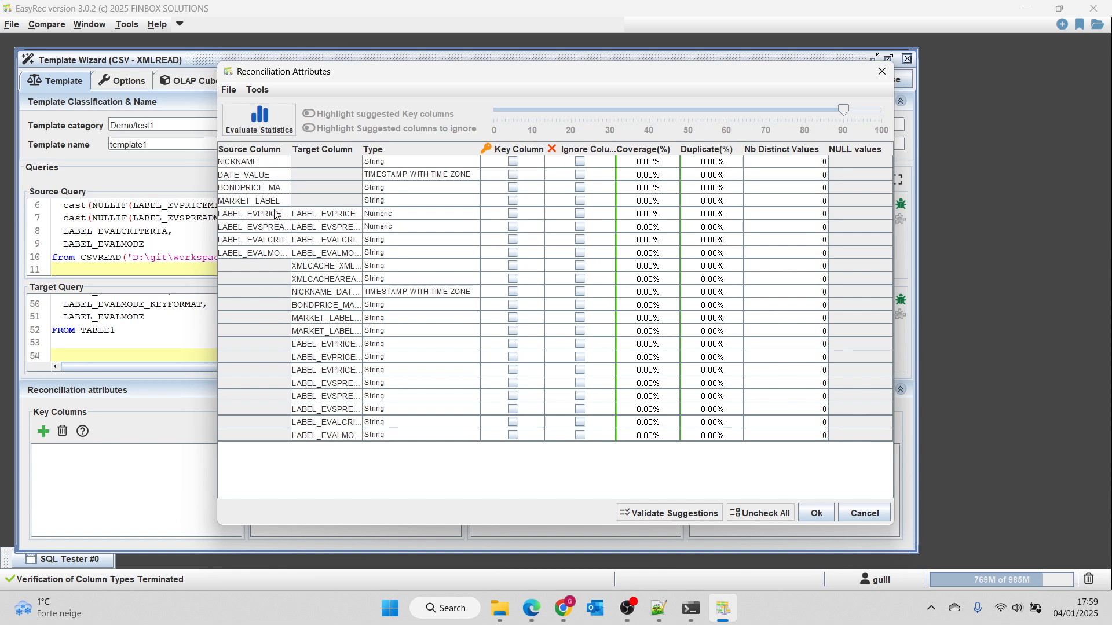
{"action": "left_click", "coordinate": [258, 89]}
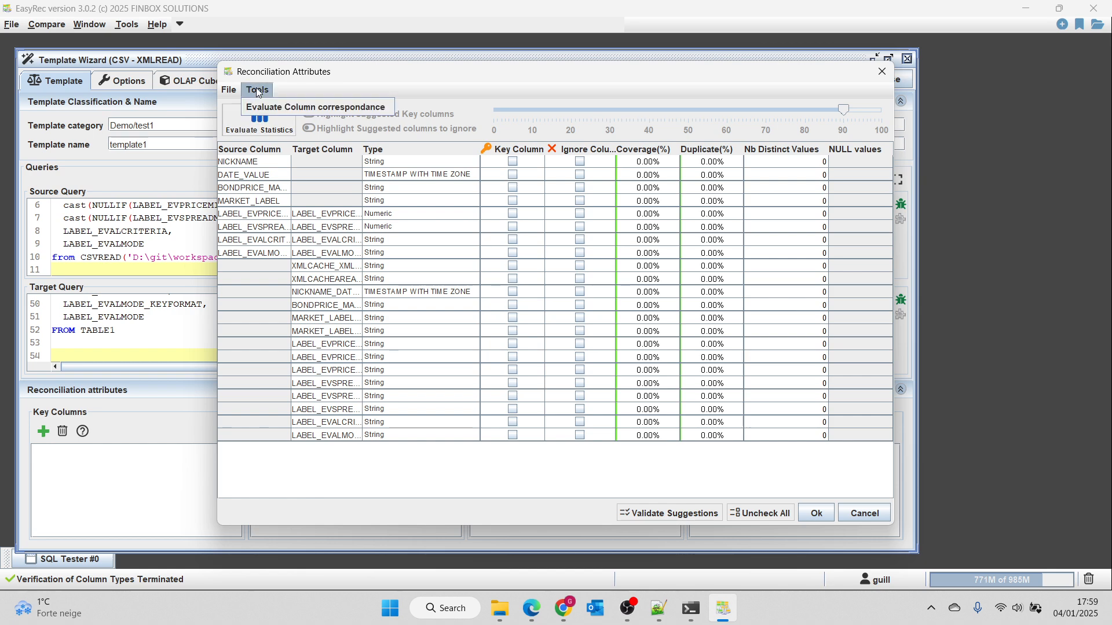
{"action": "left_click", "coordinate": [282, 108]}
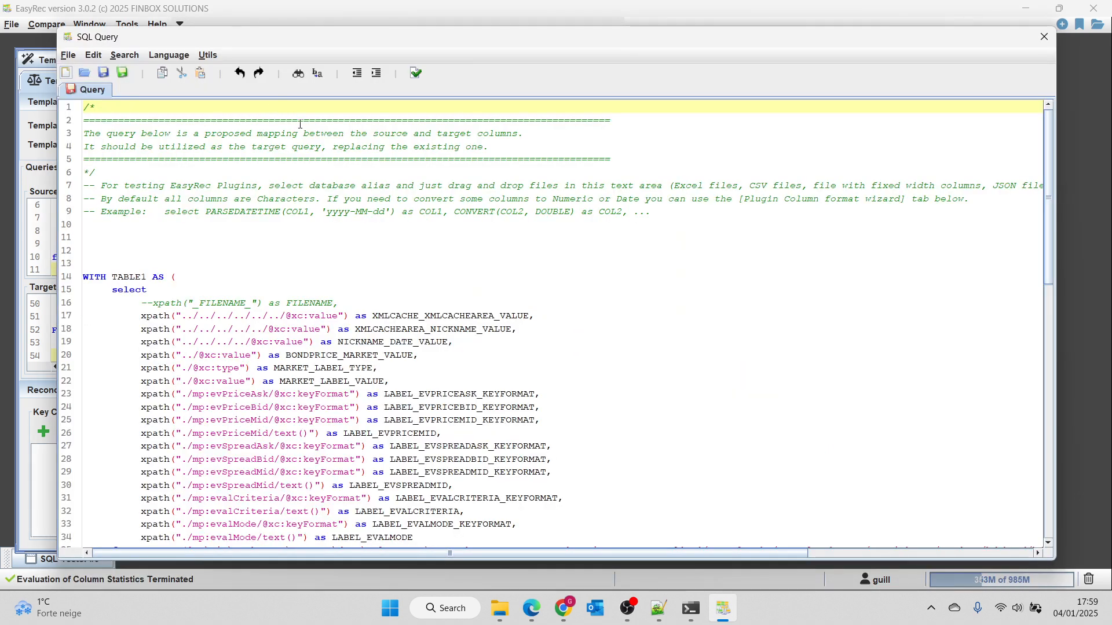
{"action": "left_click", "coordinate": [290, 249]}
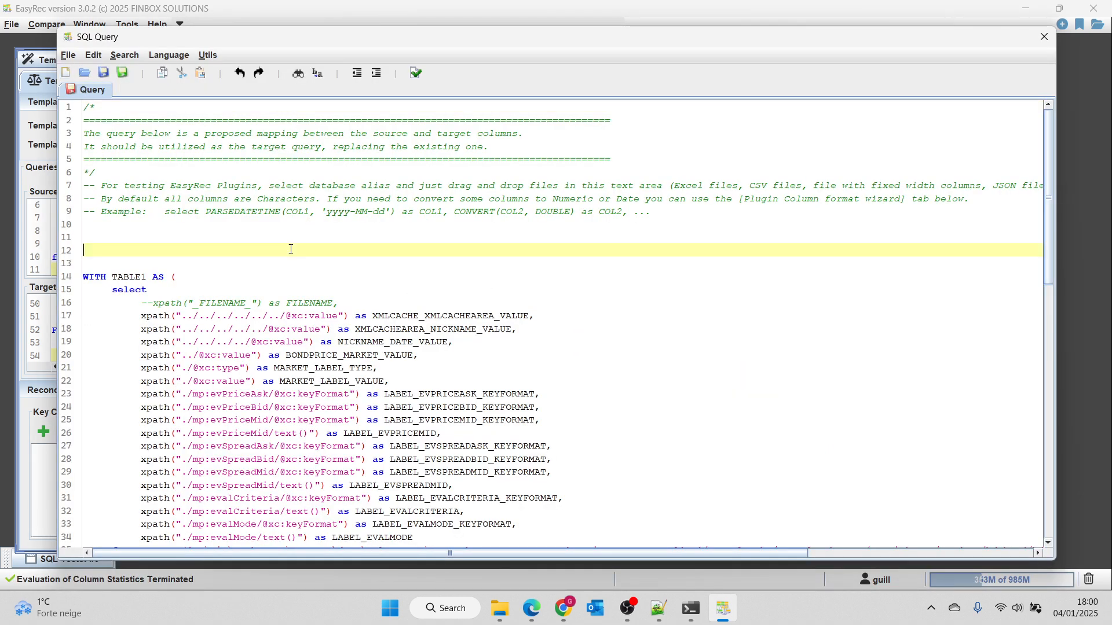
{"action": "key", "text": "ctrl+shift+End"}
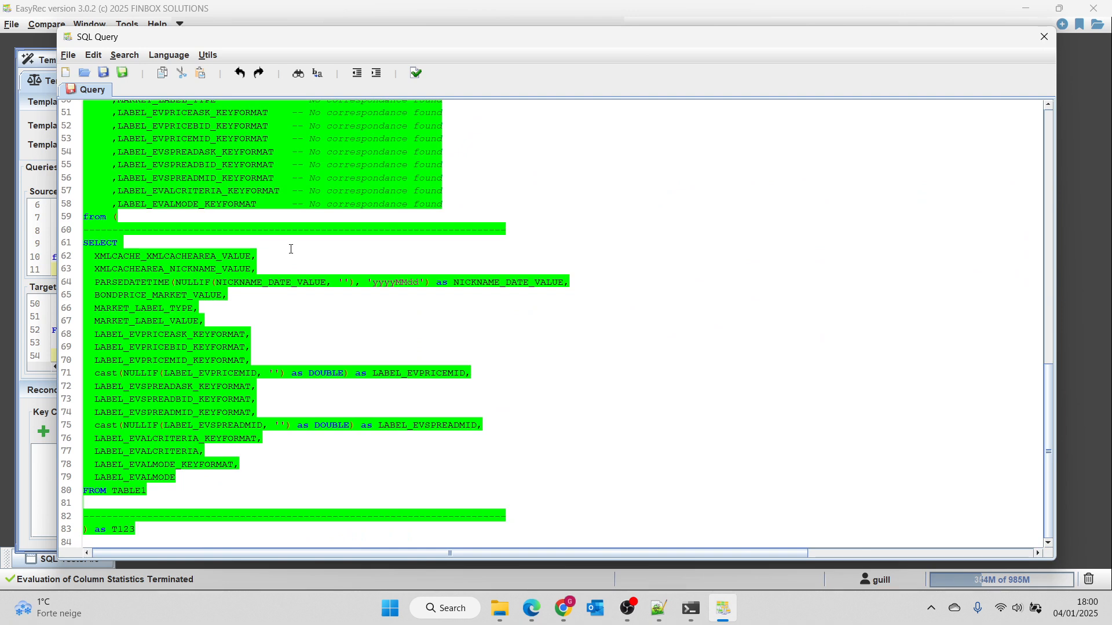
{"action": "left_click", "coordinate": [1044, 37]}
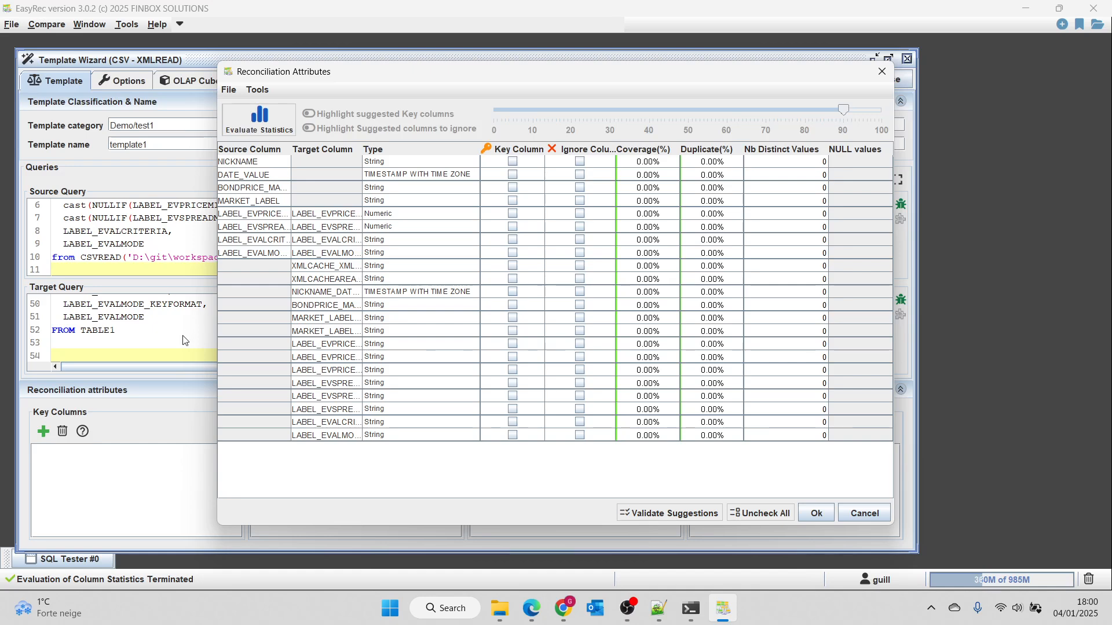
Close the reconciliation attributes and replace the whole target query with the copied mapping query.
{"action": "left_click", "coordinate": [882, 74]}
{"action": "left_click", "coordinate": [277, 342]}
{"action": "key", "text": "ctrl+a"}
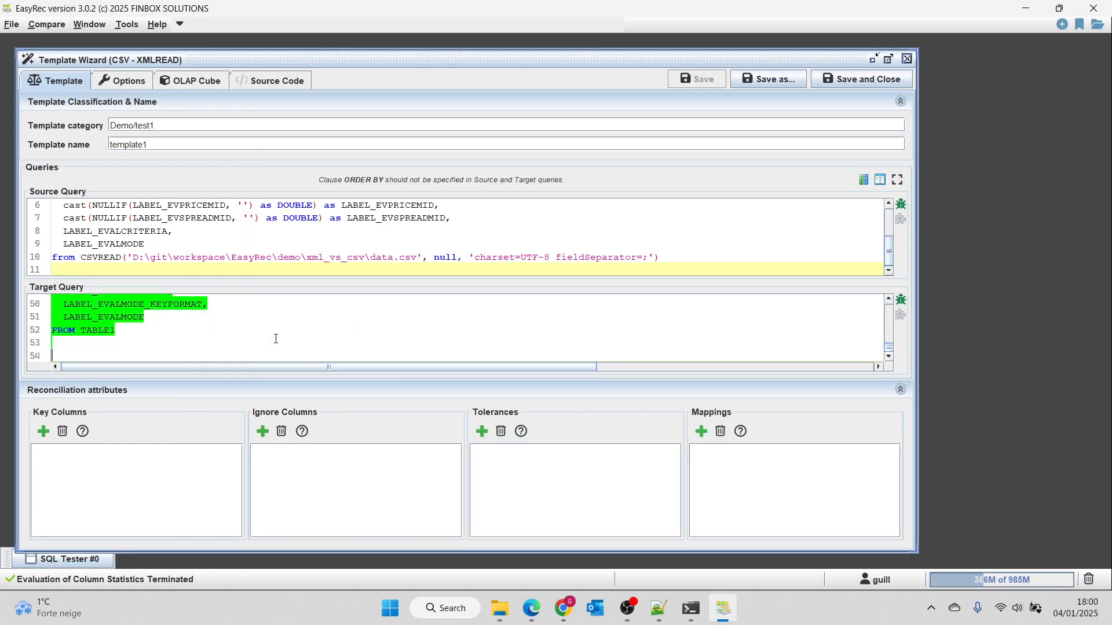
{"action": "key", "text": "ctrl+v"}
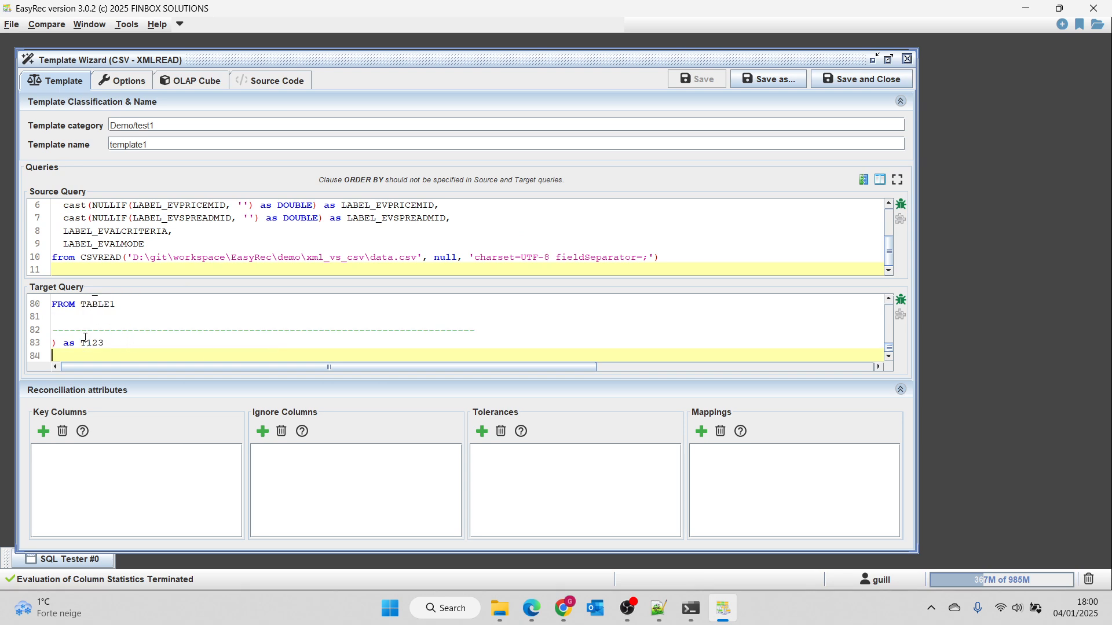
Evaluate the column statistics with suggested key and ignore columns highlighted, and set MARKET_LABEL as the key column.
{"action": "left_click", "coordinate": [43, 436]}
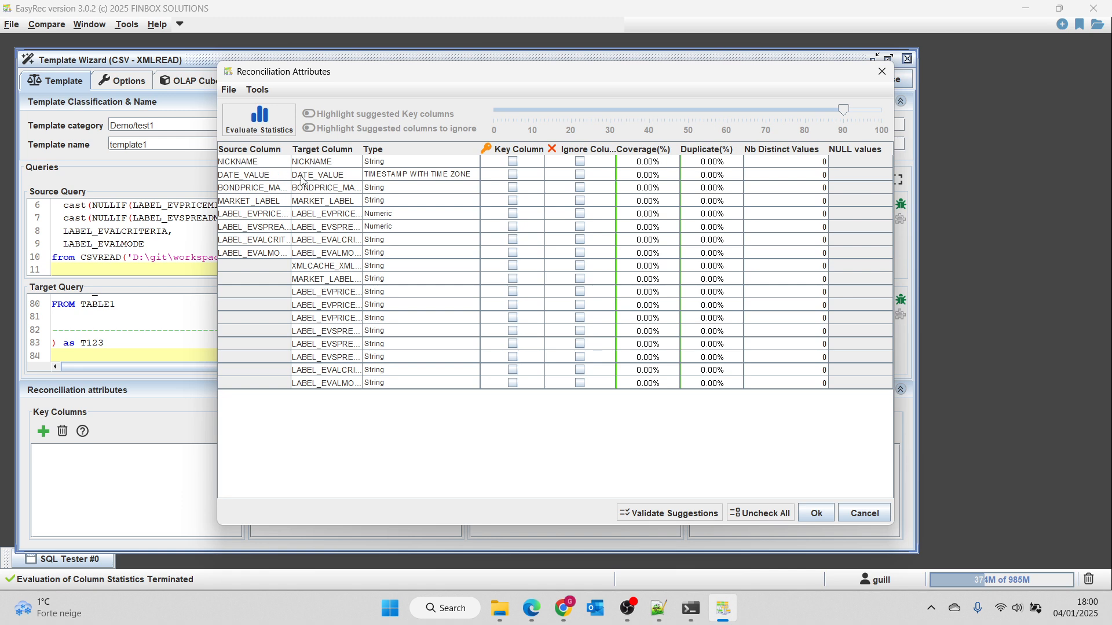
{"action": "left_click", "coordinate": [260, 120]}
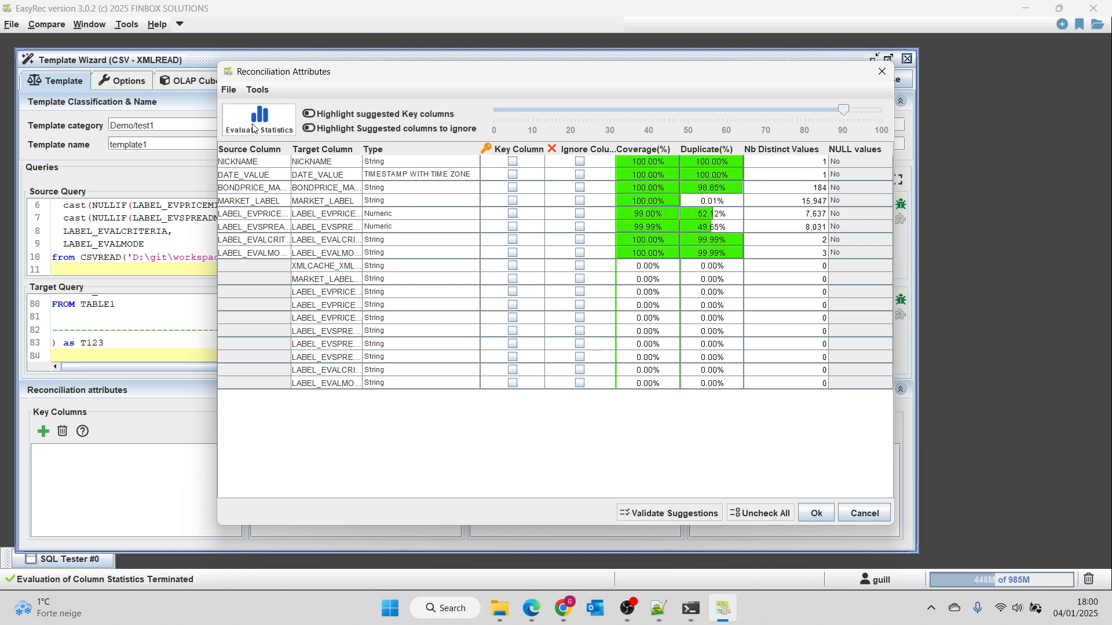
{"action": "left_click", "coordinate": [312, 116]}
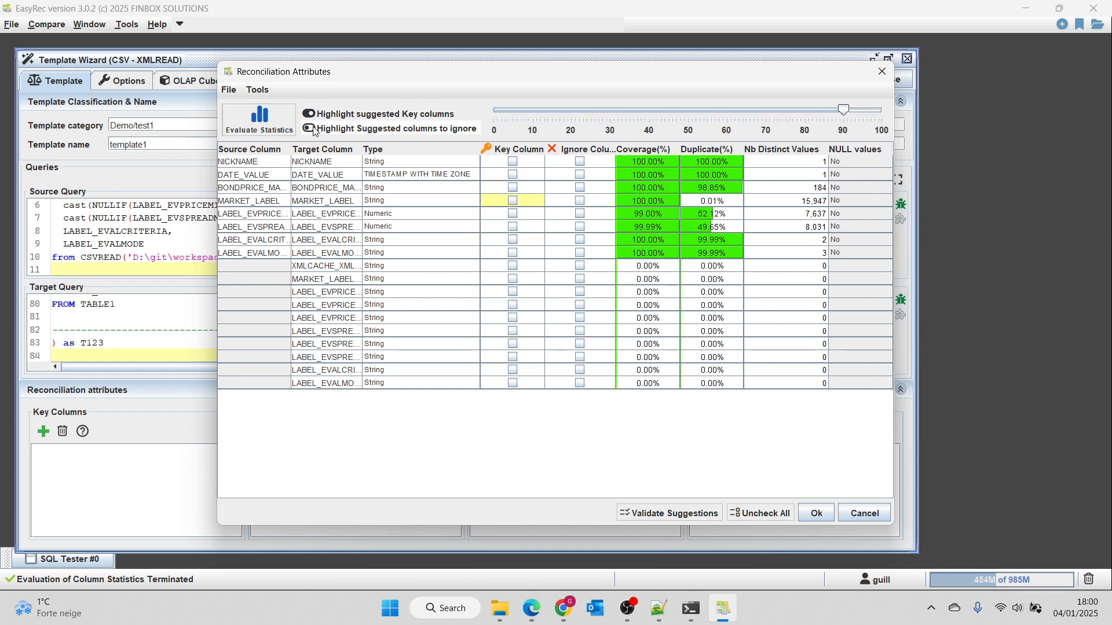
{"action": "left_click", "coordinate": [312, 128]}
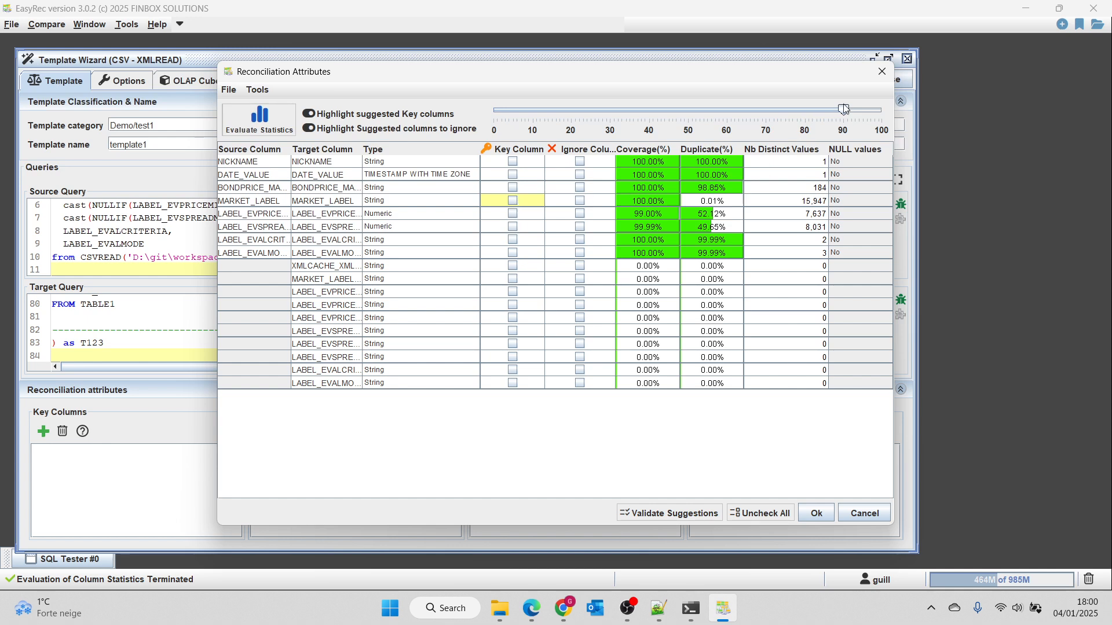
{"action": "left_click", "coordinate": [513, 201]}
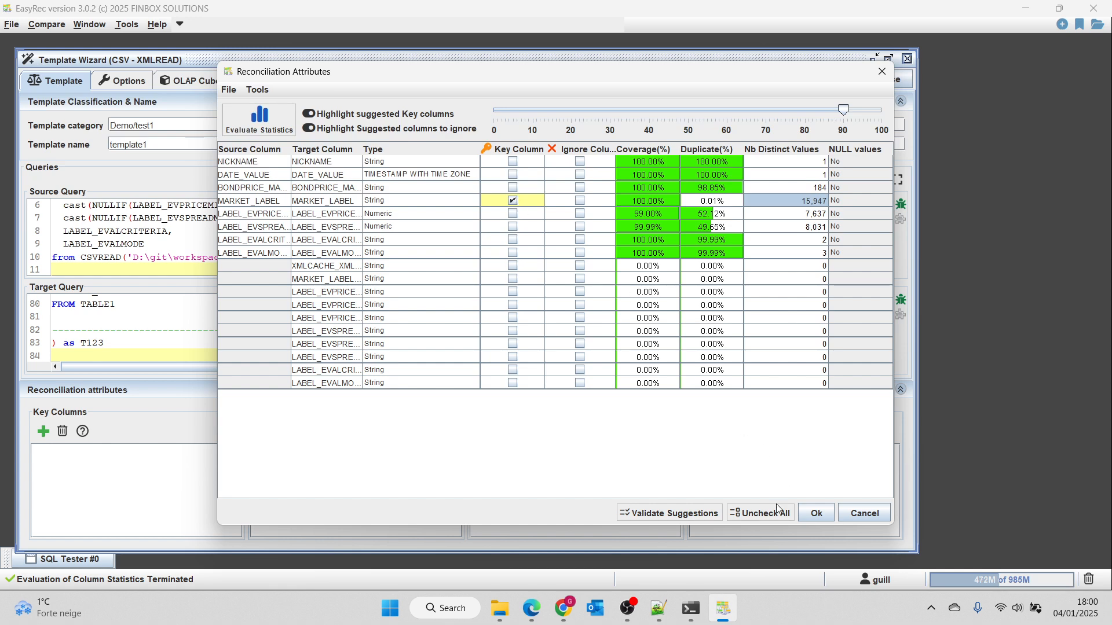
{"action": "left_click", "coordinate": [815, 514]}
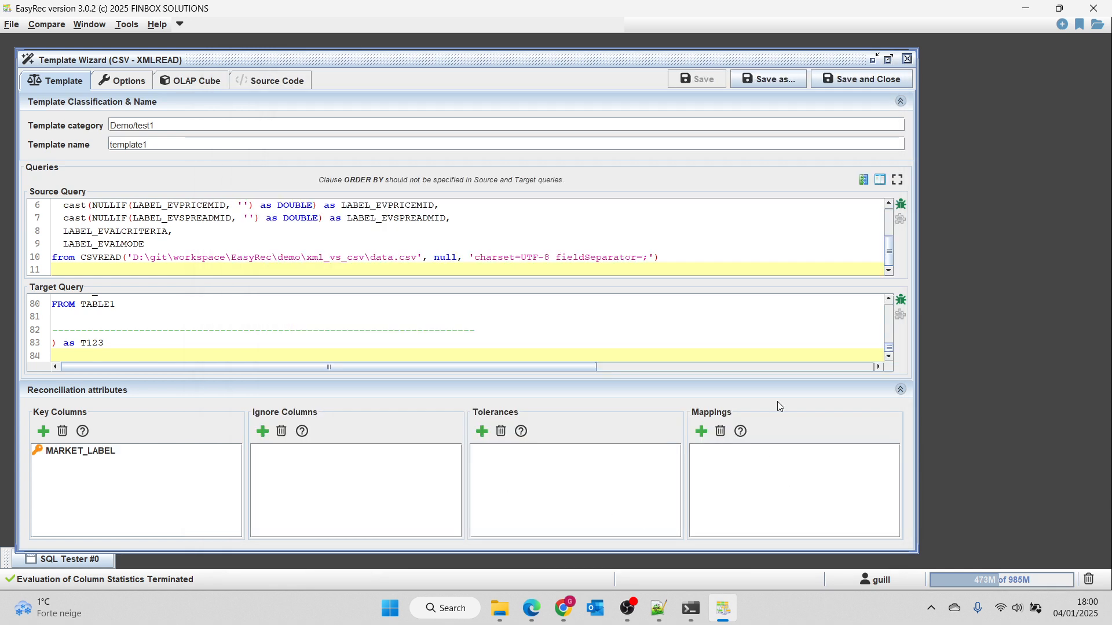
Save the template over test.xml in the Templates folder and run the reconciliation.
{"action": "left_click", "coordinate": [861, 82]}
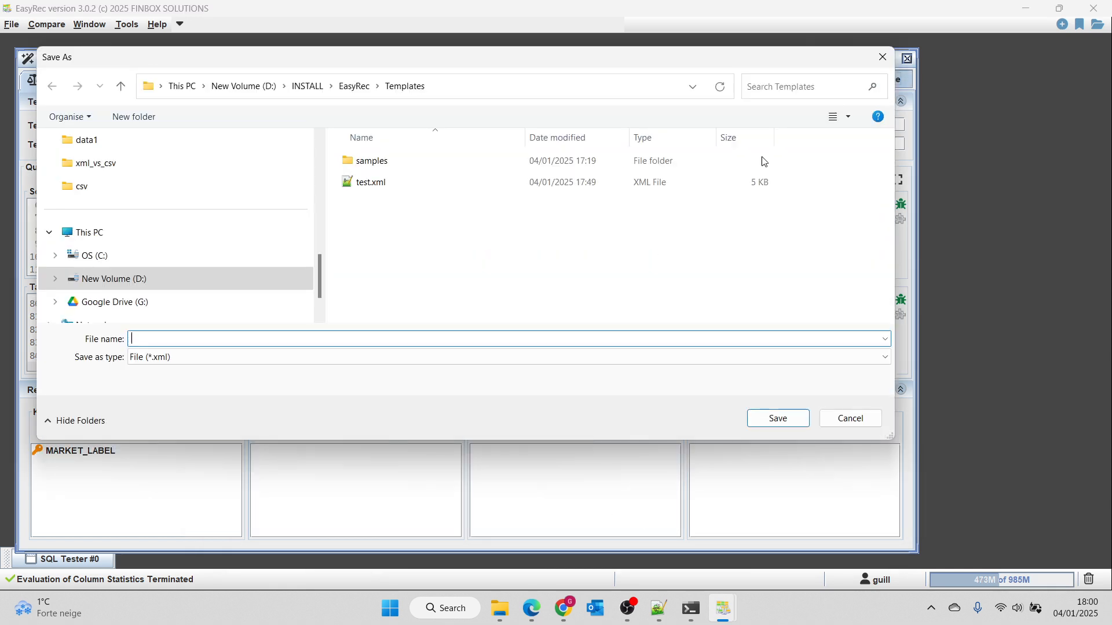
{"action": "double_click", "coordinate": [374, 184]}
{"action": "left_click", "coordinate": [588, 304]}
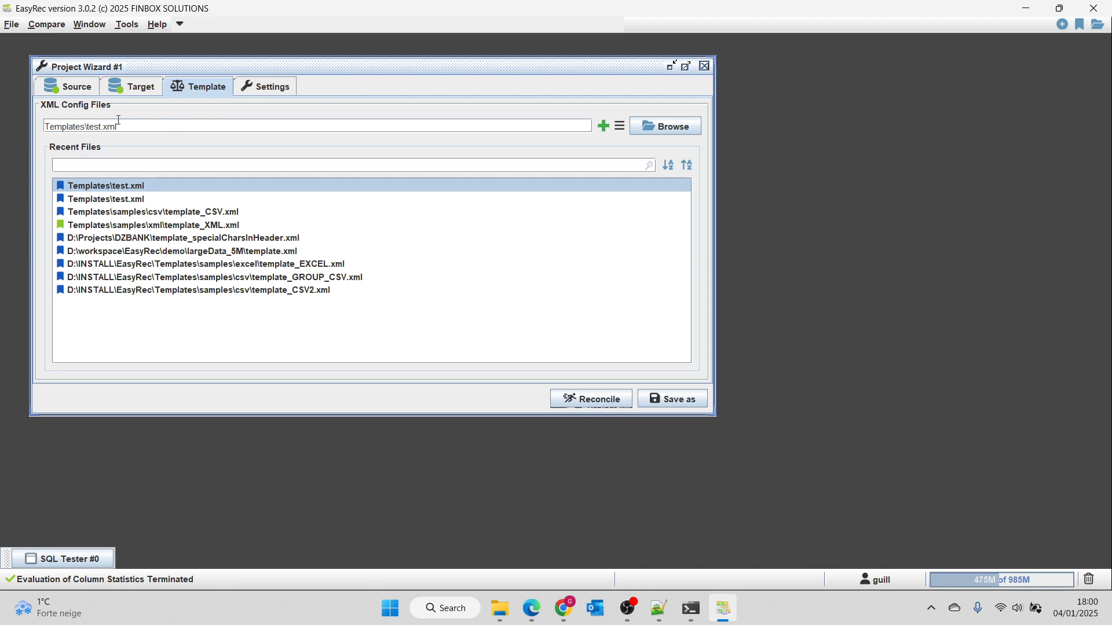
{"action": "left_click", "coordinate": [593, 401]}
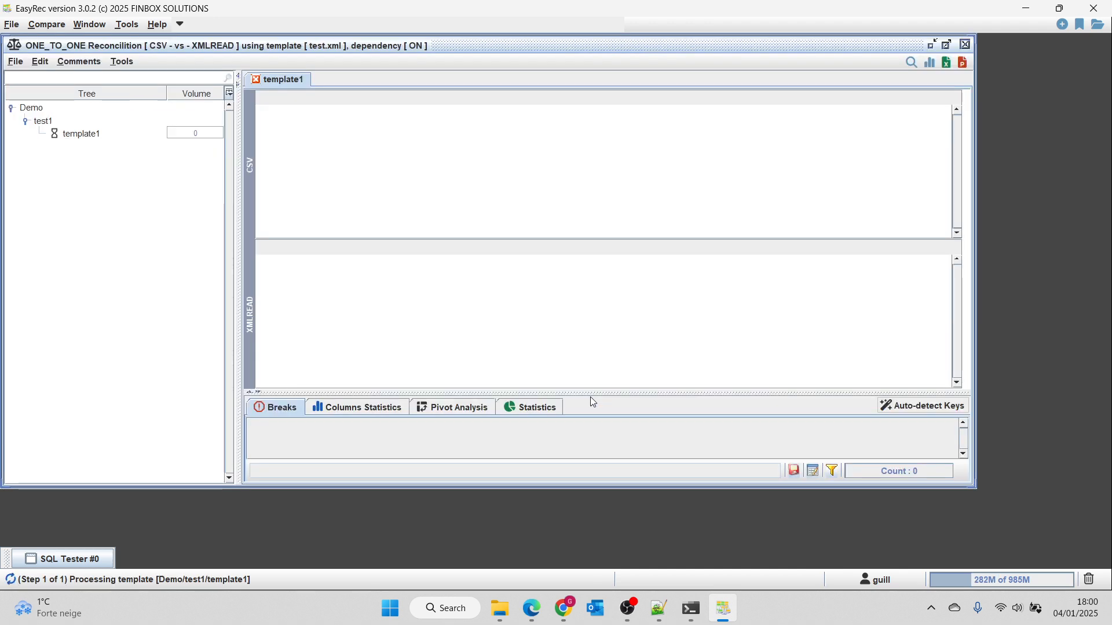
Maximize the reconciliation window and compare the BONDPRICE_MARKET values in the first rows of the source and target grids.
{"action": "left_click", "coordinate": [950, 44]}
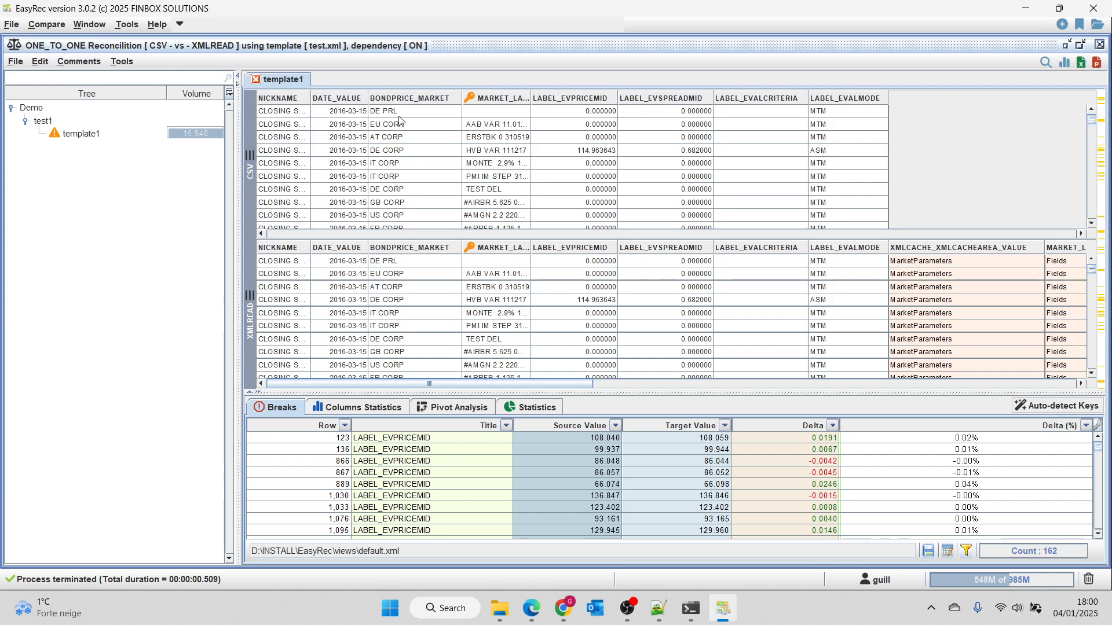
{"action": "left_click_drag", "start_coordinate": [400, 111], "coordinate": [401, 189]}
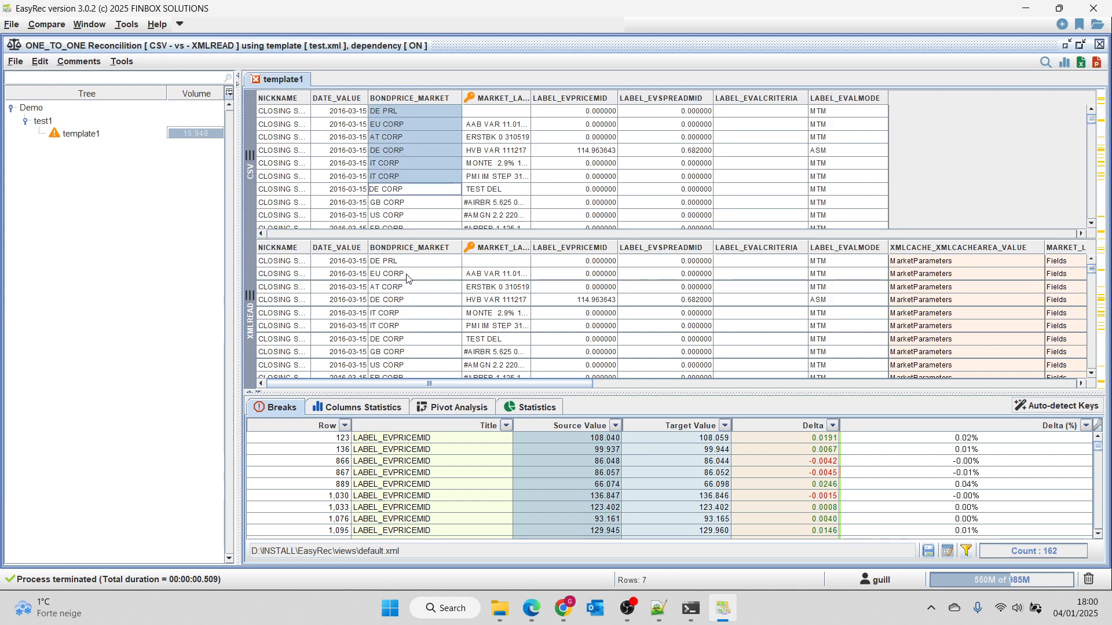
{"action": "left_click_drag", "start_coordinate": [407, 277], "coordinate": [411, 368]}
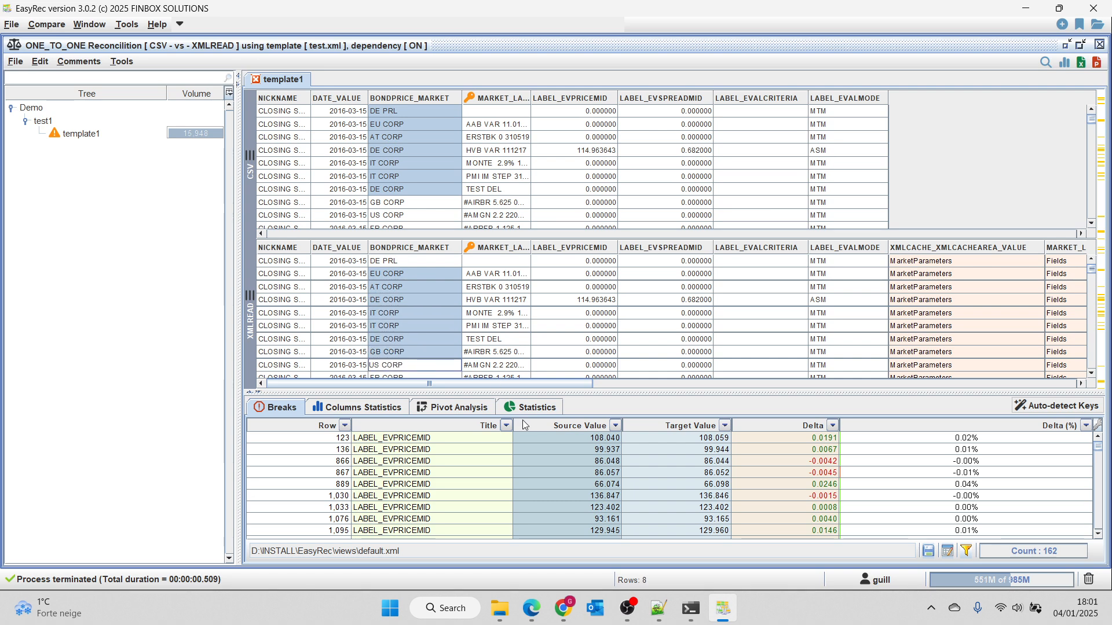
Enlarge the results area and examine the statistics charts, from reconciliation statuses to unmatch statistics per column and per assignment.
{"action": "left_click", "coordinate": [548, 409]}
{"action": "left_click_drag", "start_coordinate": [620, 392], "coordinate": [621, 219]}
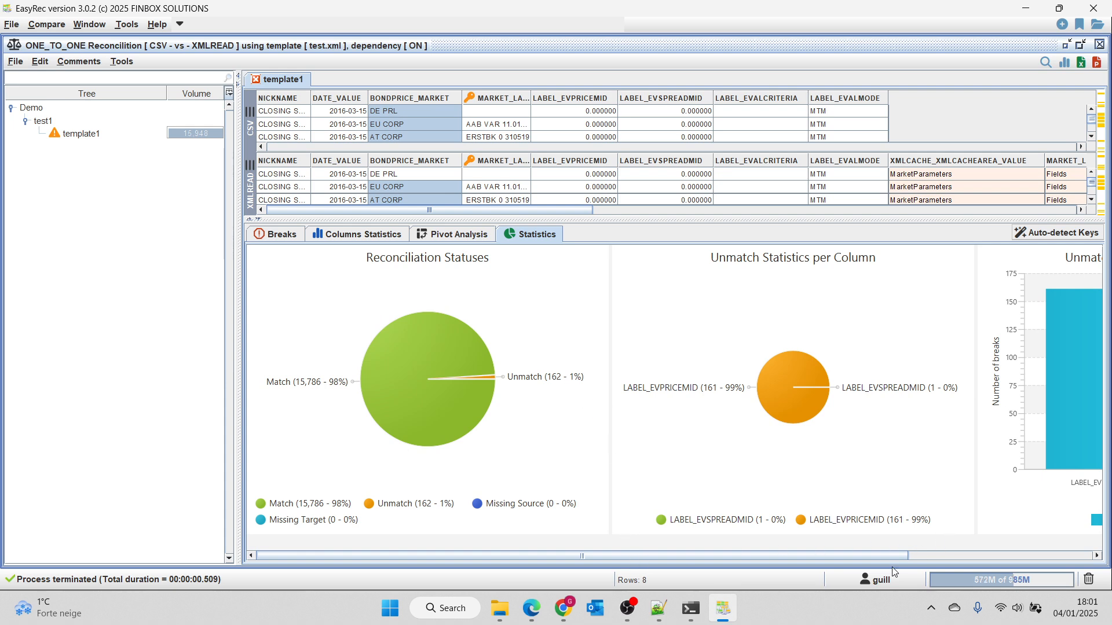
{"action": "left_click_drag", "start_coordinate": [890, 557], "coordinate": [1075, 555]}
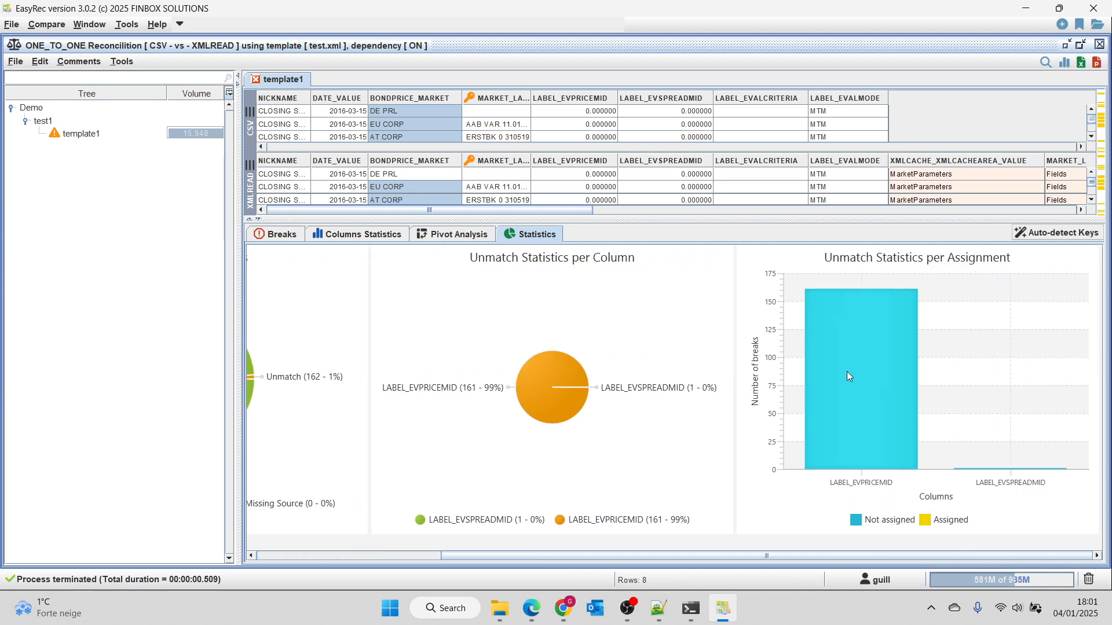
Review the full list of breaks, give the data grids more room, and locate the LABEL_EVPRICEMID break of row 9,070 in both grids.
{"action": "left_click", "coordinate": [282, 235]}
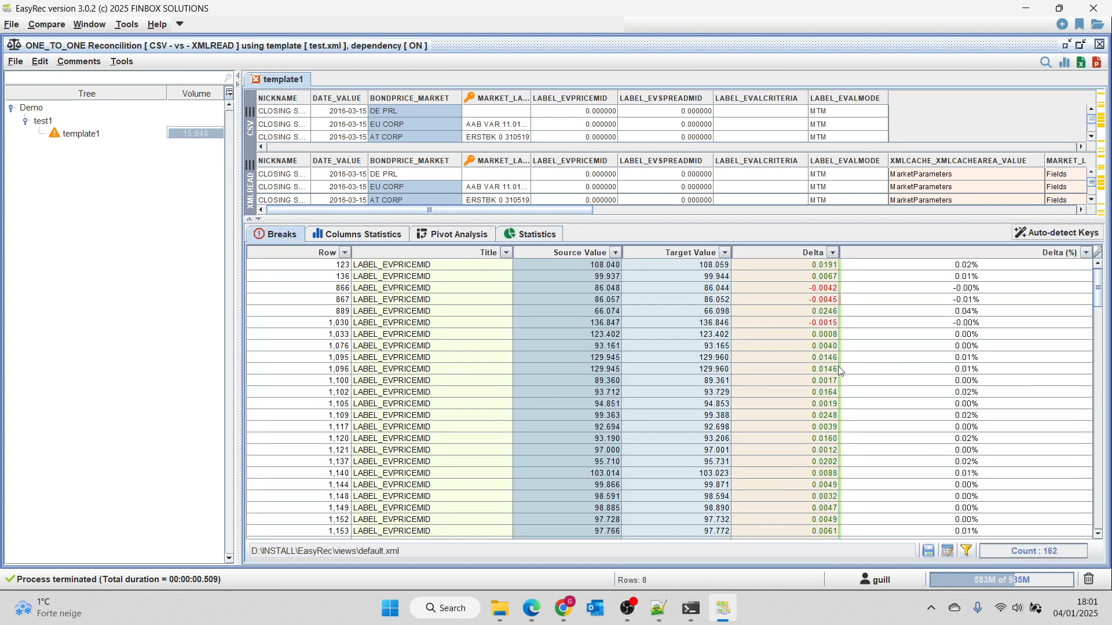
{"action": "scroll", "coordinate": [477, 336], "scroll_direction": "down", "scroll_amount": 20}
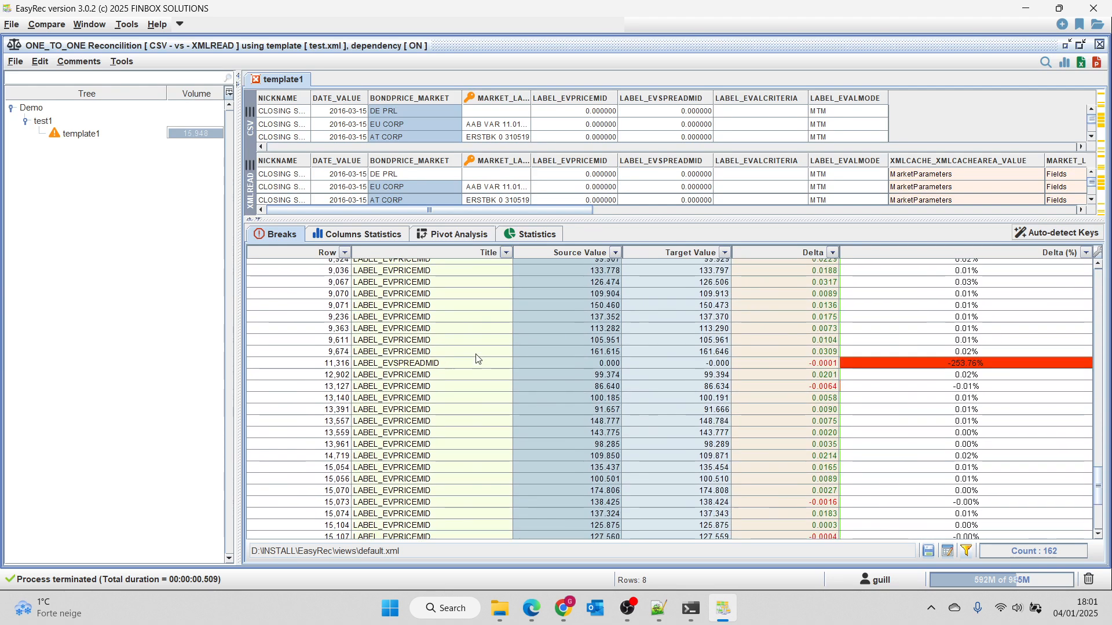
{"action": "scroll", "coordinate": [666, 401], "scroll_direction": "up", "scroll_amount": 9}
{"action": "scroll", "coordinate": [666, 400], "scroll_direction": "down", "scroll_amount": 1}
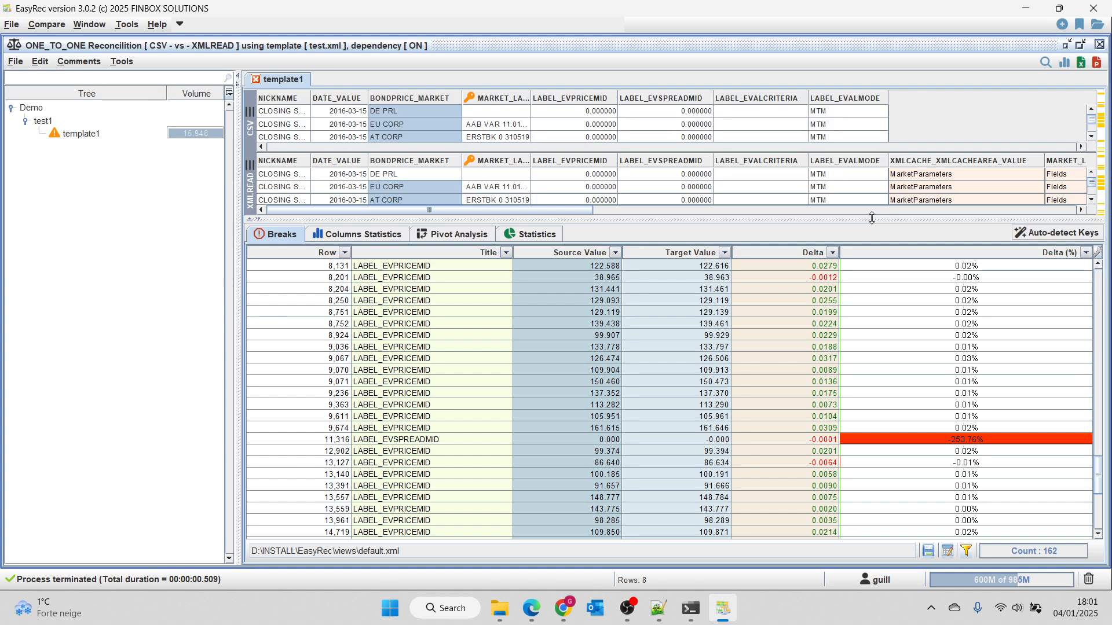
{"action": "left_click_drag", "start_coordinate": [873, 220], "coordinate": [867, 312]}
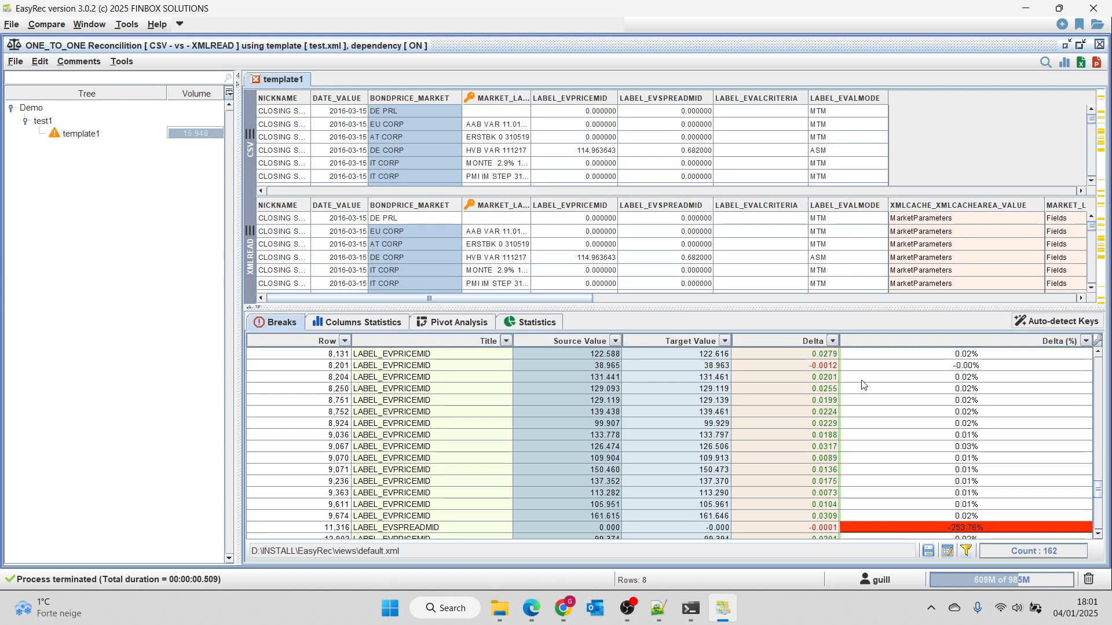
{"action": "left_click", "coordinate": [423, 461]}
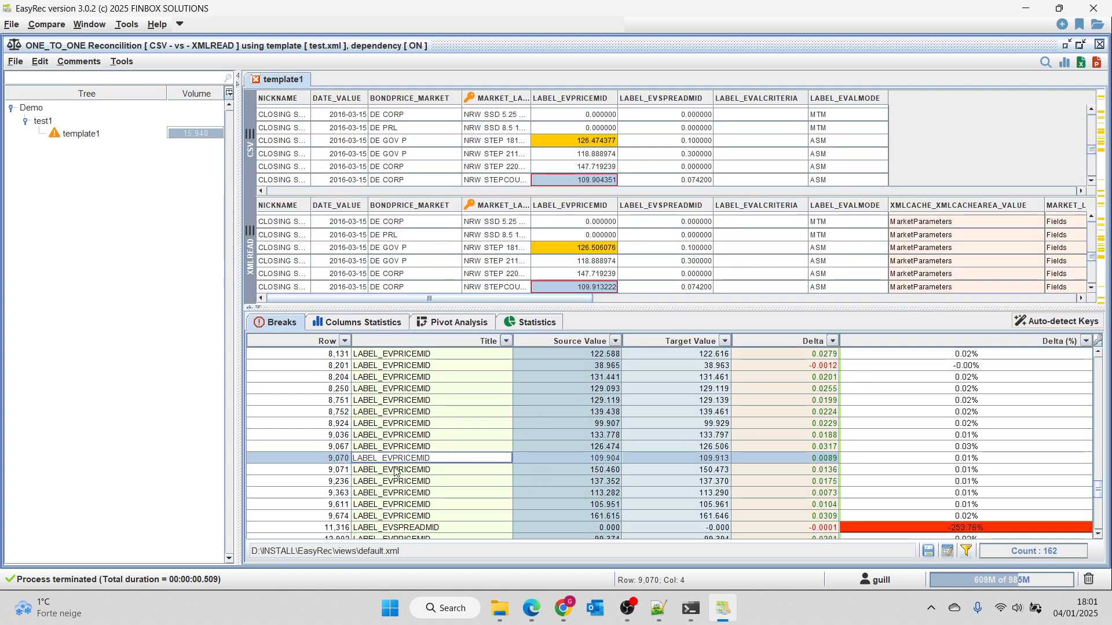
Adjust the tolerance of the LABEL_EVPRICEMID column so that values match if the delta is at most 0.05%.
{"action": "right_click", "coordinate": [574, 99]}
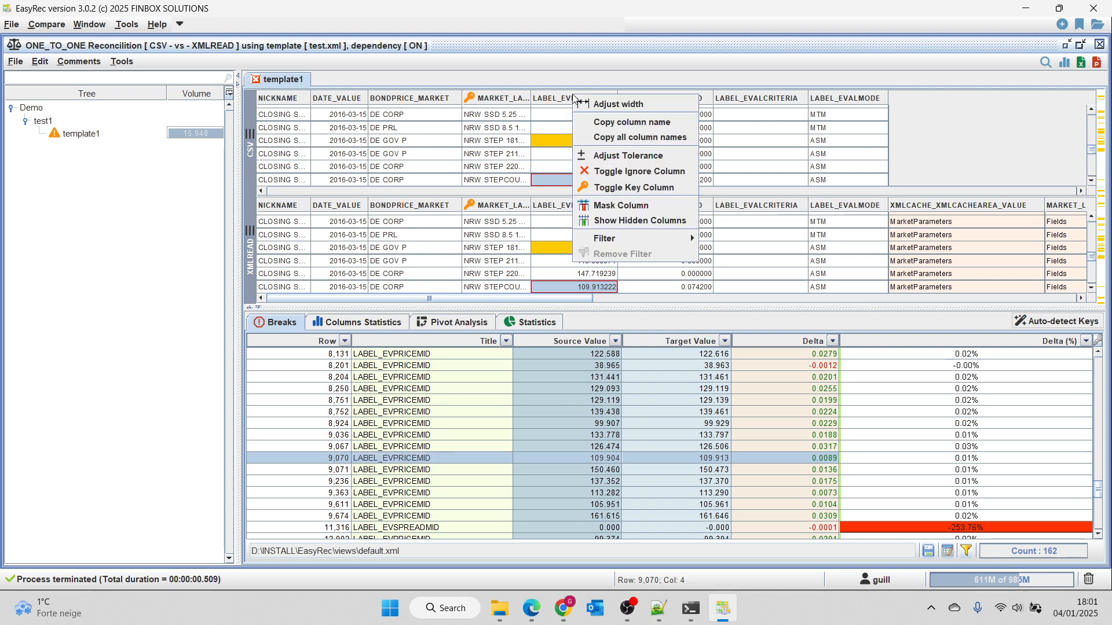
{"action": "left_click", "coordinate": [632, 155]}
{"action": "left_click", "coordinate": [565, 157]}
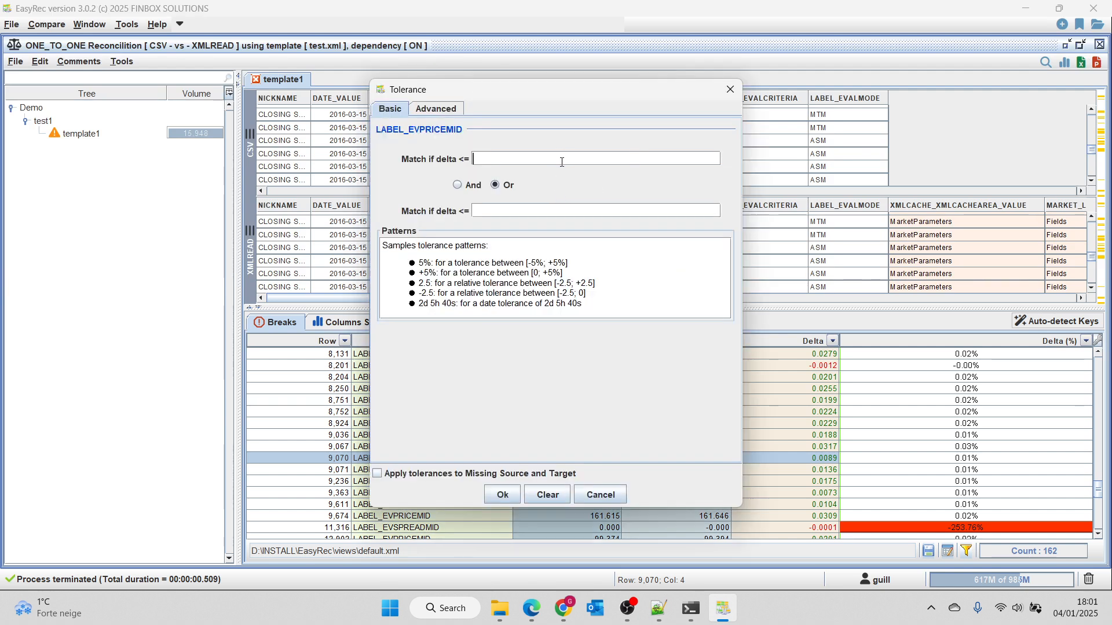
{"action": "type", "text": "0.05"}
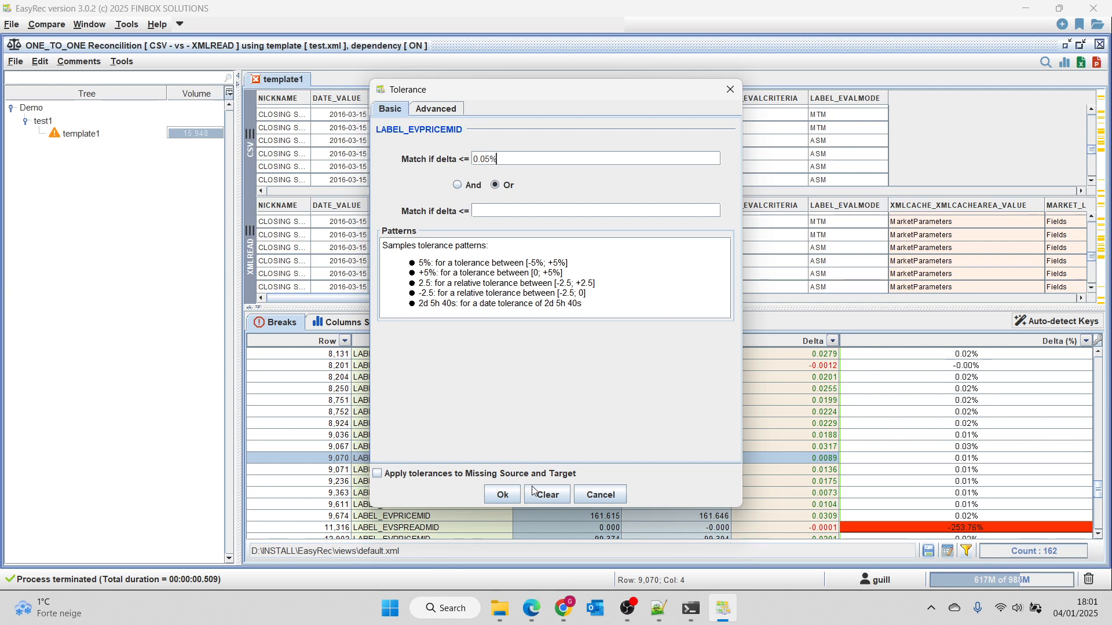
{"action": "left_click", "coordinate": [513, 494]}
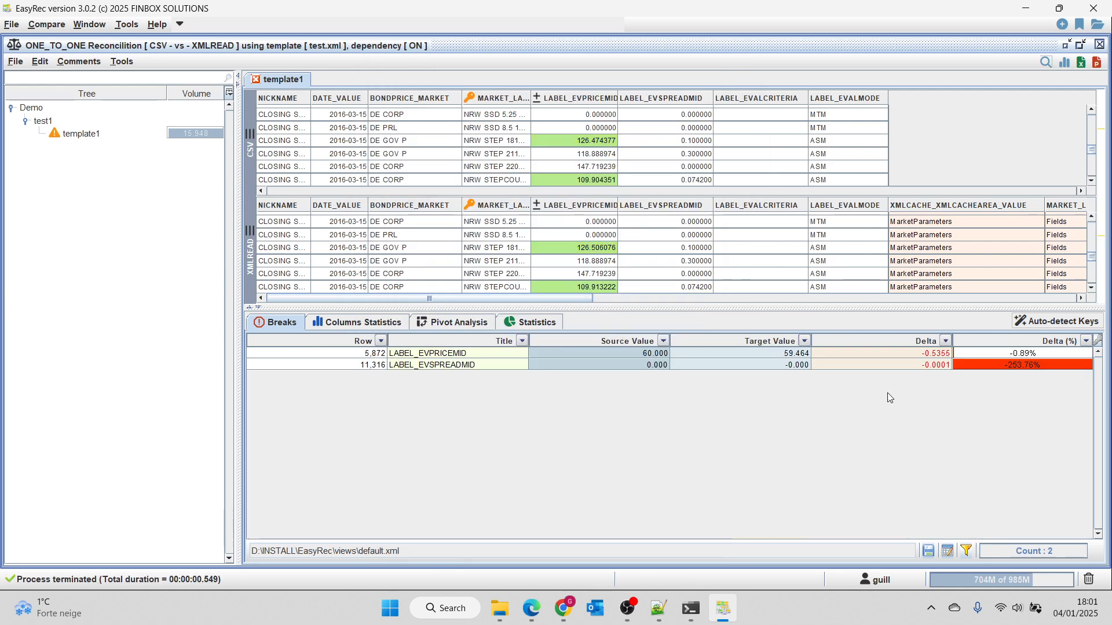
Locate the remaining LABEL_EVPRICEMID and LABEL_EVSPREADMID breaks in both grids, and filter the matching rows out of template1.
{"action": "left_click", "coordinate": [717, 353]}
{"action": "left_click", "coordinate": [717, 366]}
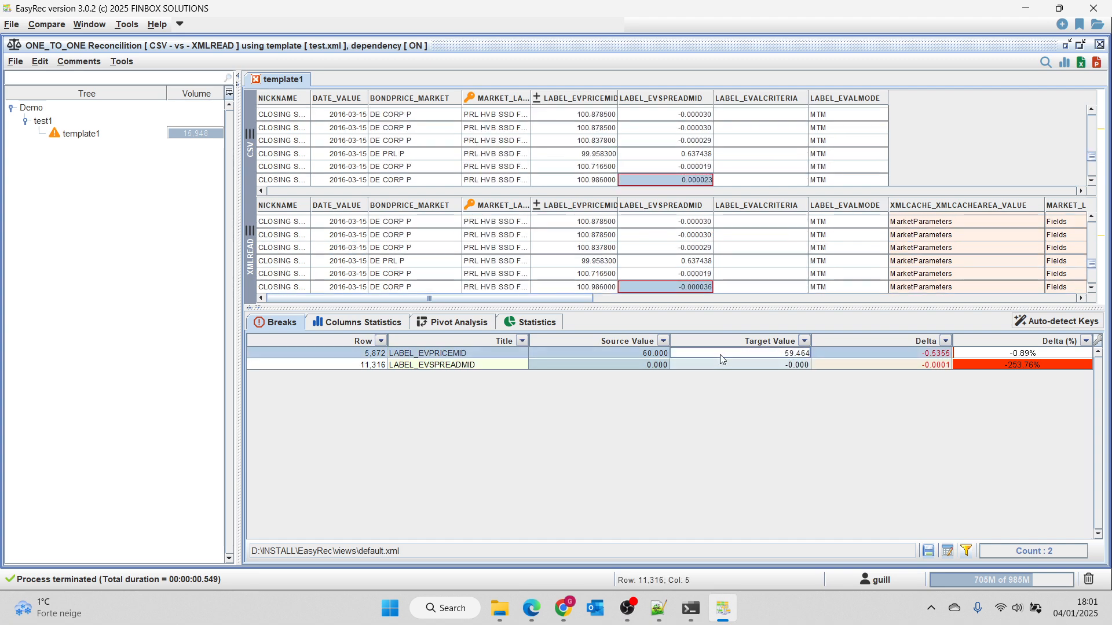
{"action": "left_click", "coordinate": [722, 355]}
{"action": "left_click", "coordinate": [721, 365]}
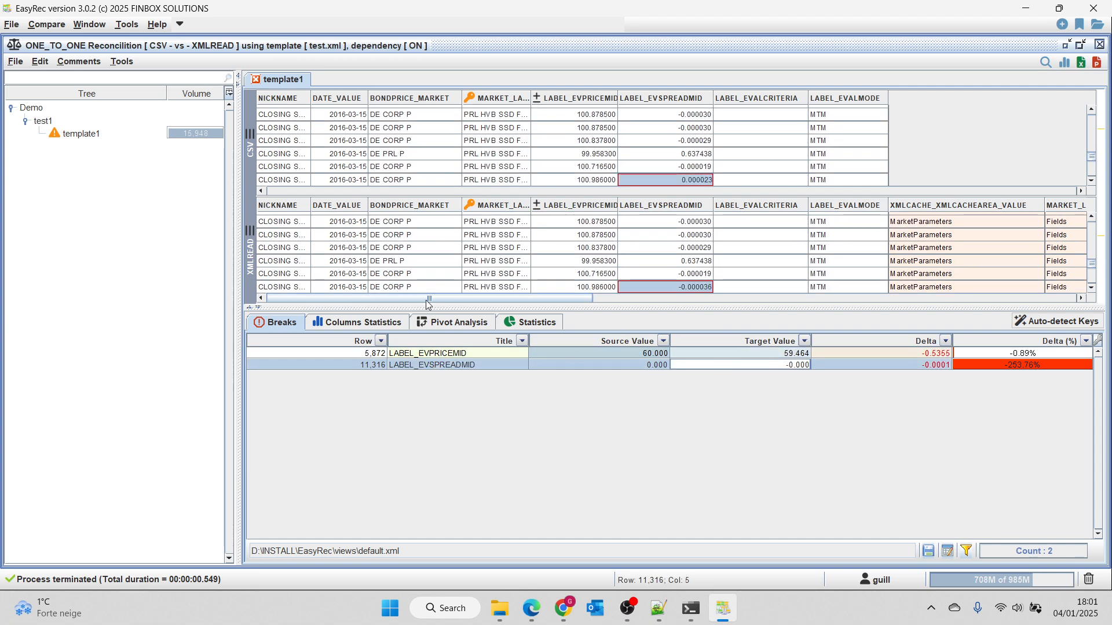
{"action": "right_click", "coordinate": [87, 134]}
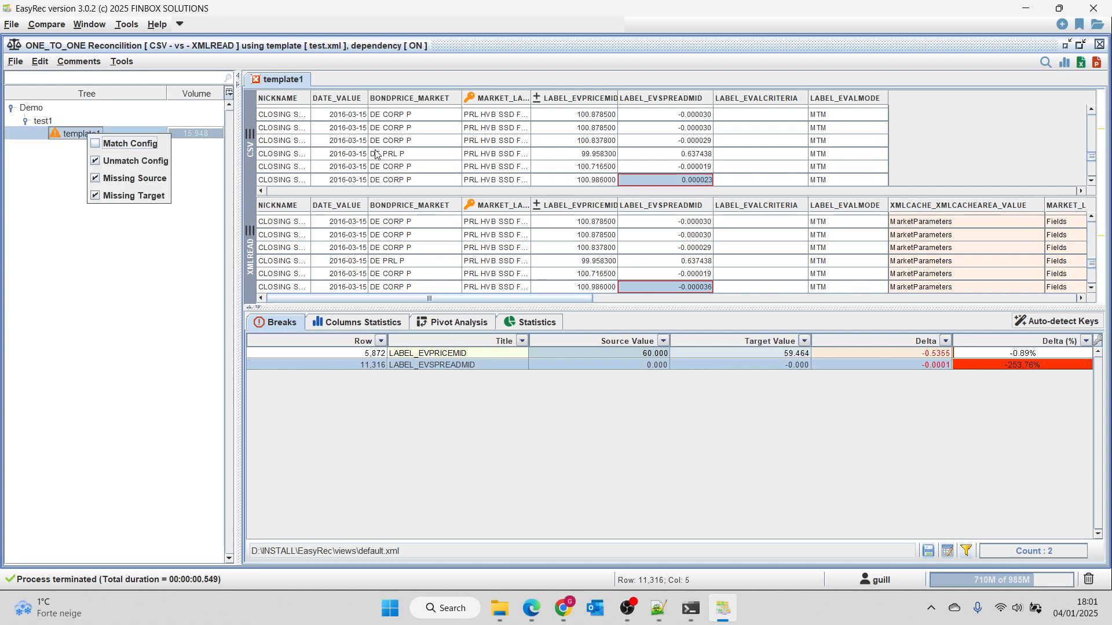
{"action": "left_click", "coordinate": [159, 161]}
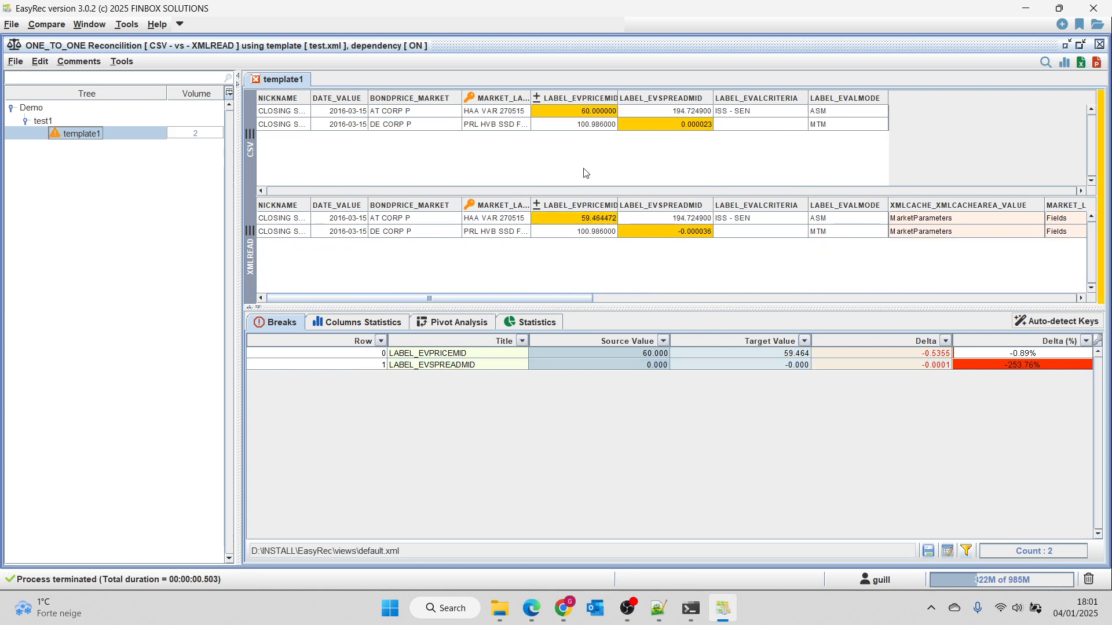